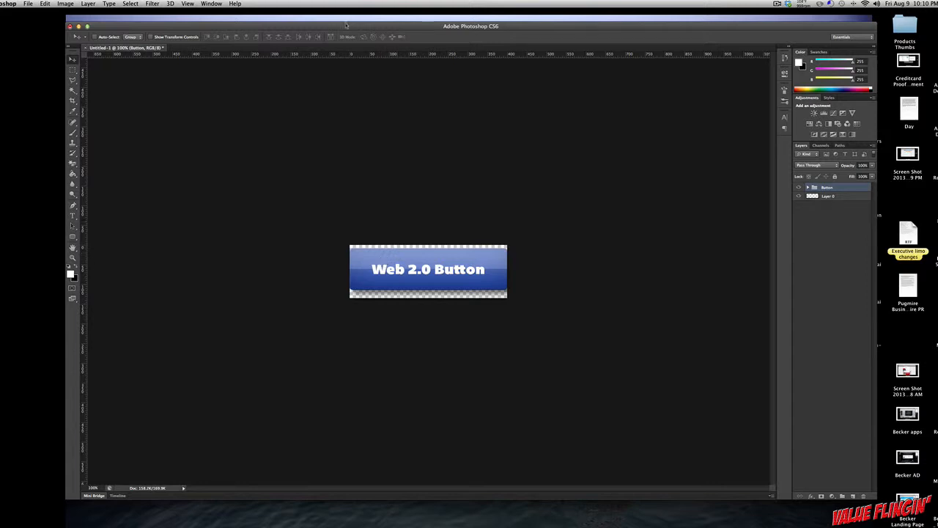
Step: Create a new RGB document 1280 pixels wide and 720 pixels high at 72 pixels/inch with a white background
left_click_drag(347, 25, 341, 26)
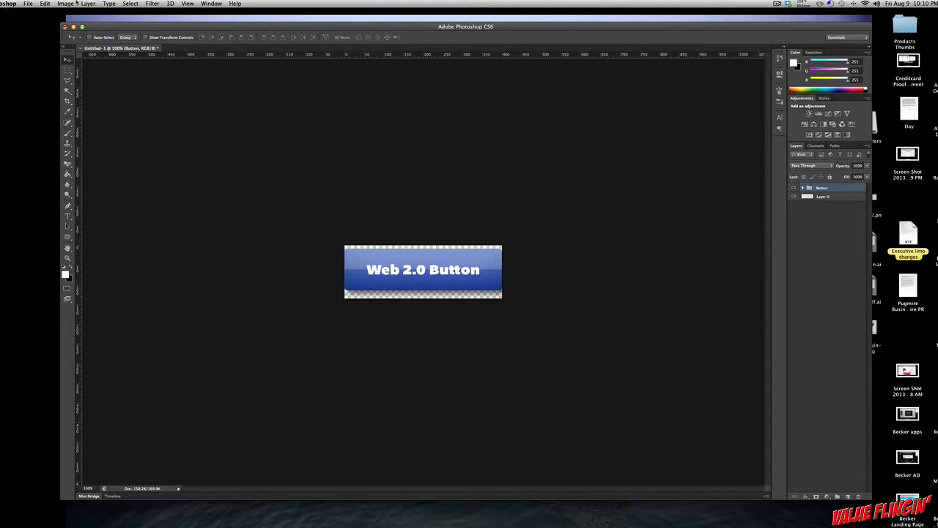
left_click(28, 5)
left_click(36, 13)
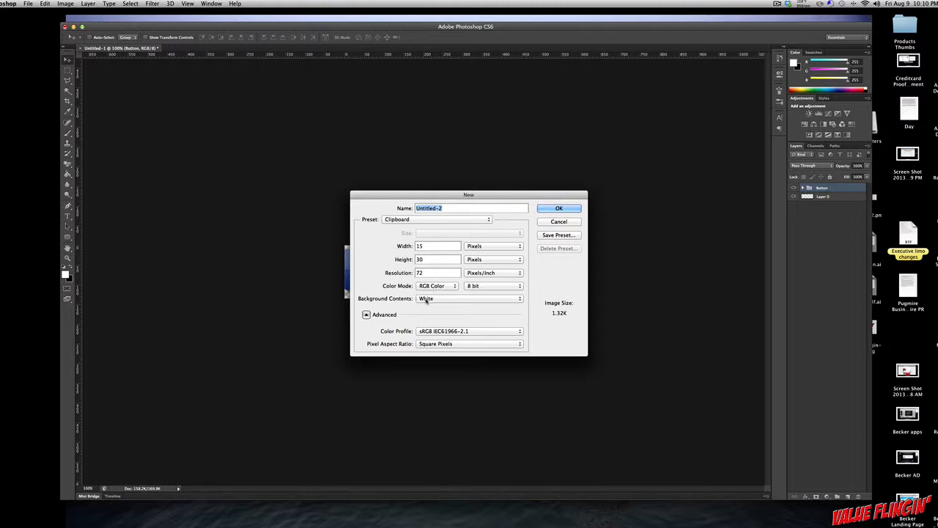
left_click(429, 246)
type("1280")
key("Tab")
type("720")
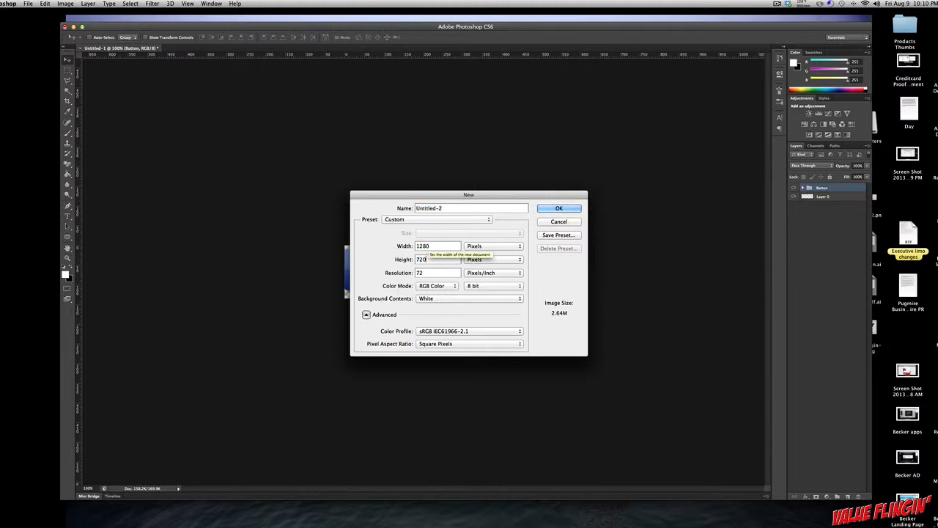
left_click(555, 210)
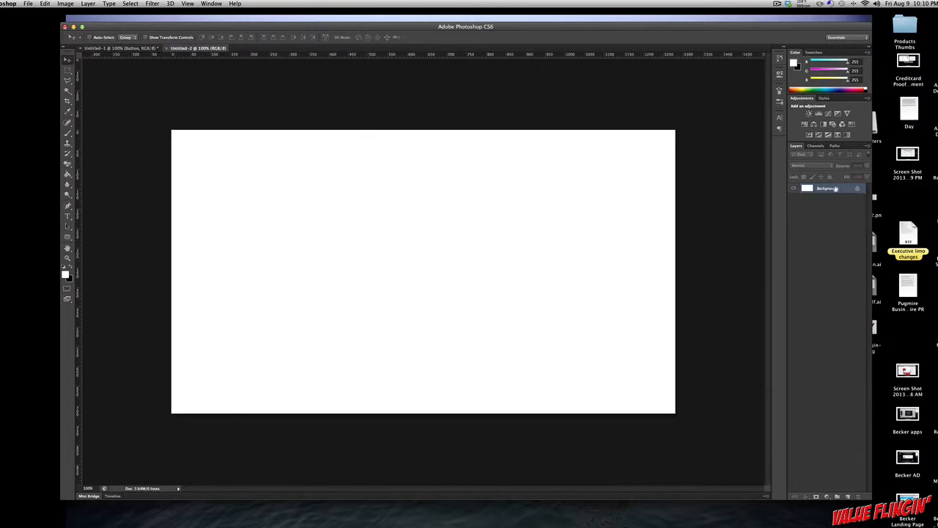
Step: Add a new layer and set up the Rounded Rectangle tool with a black fill and no stroke
left_click(848, 496)
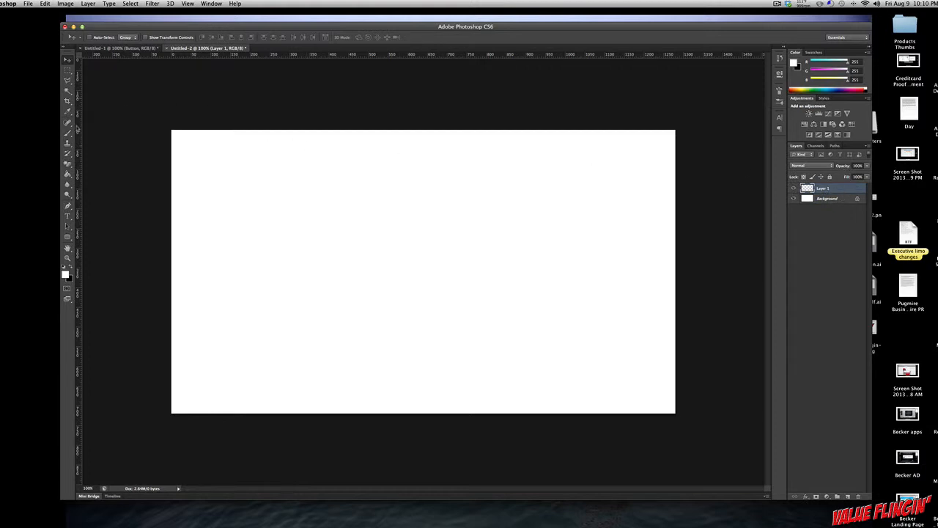
left_click_drag(68, 236, 85, 245)
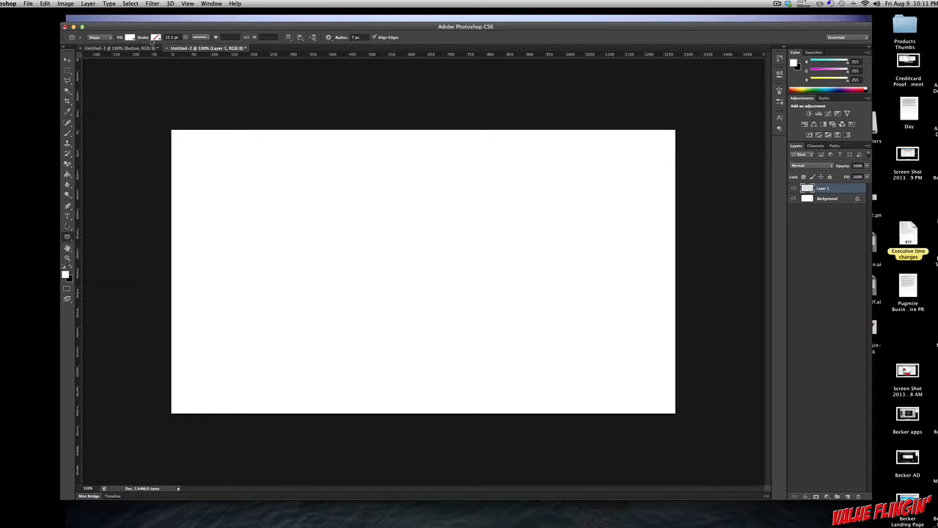
left_click(153, 39)
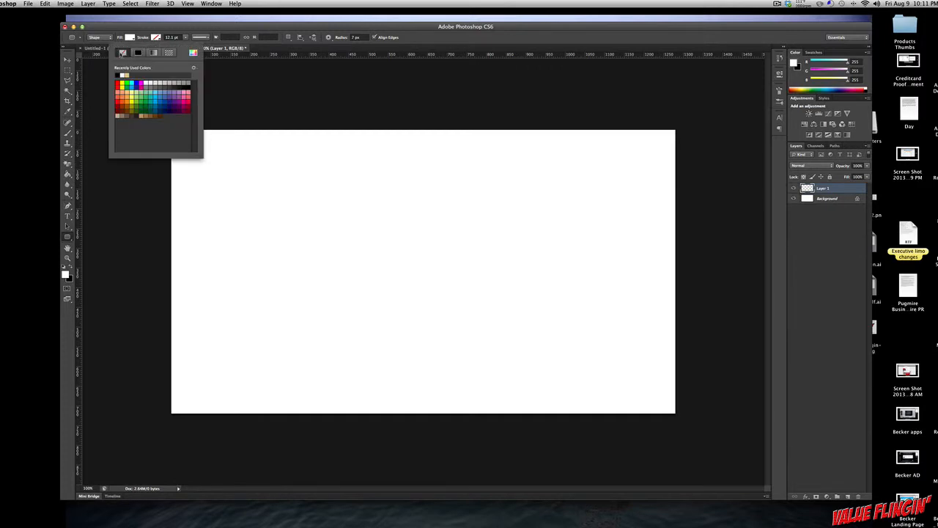
left_click(130, 38)
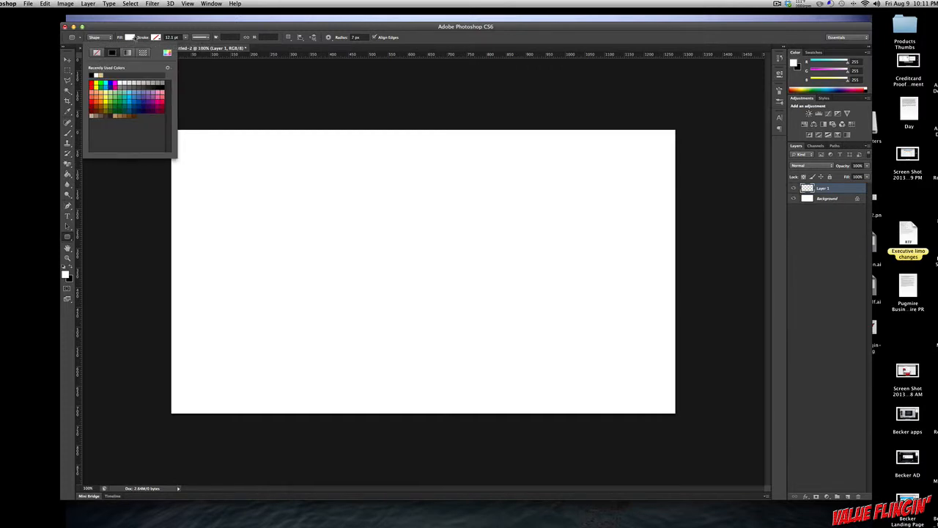
left_click(93, 74)
left_click(271, 26)
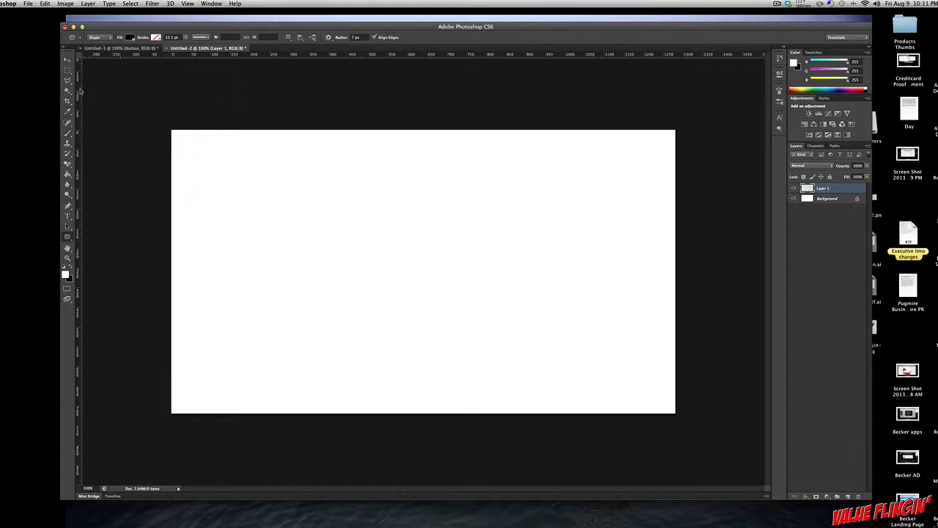
Step: Place a vertical and a horizontal guide from the rulers so that they cross at the canvas centre
left_click_drag(80, 91, 425, 113)
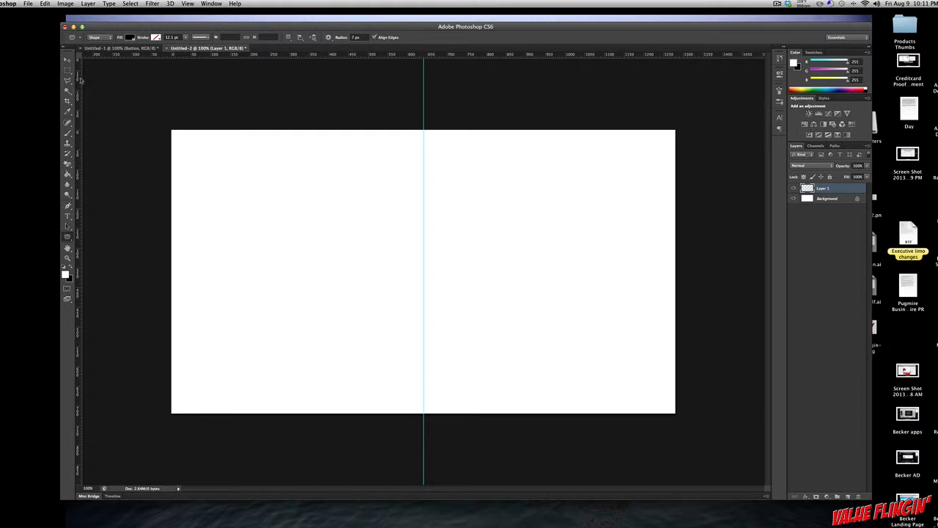
left_click(182, 3)
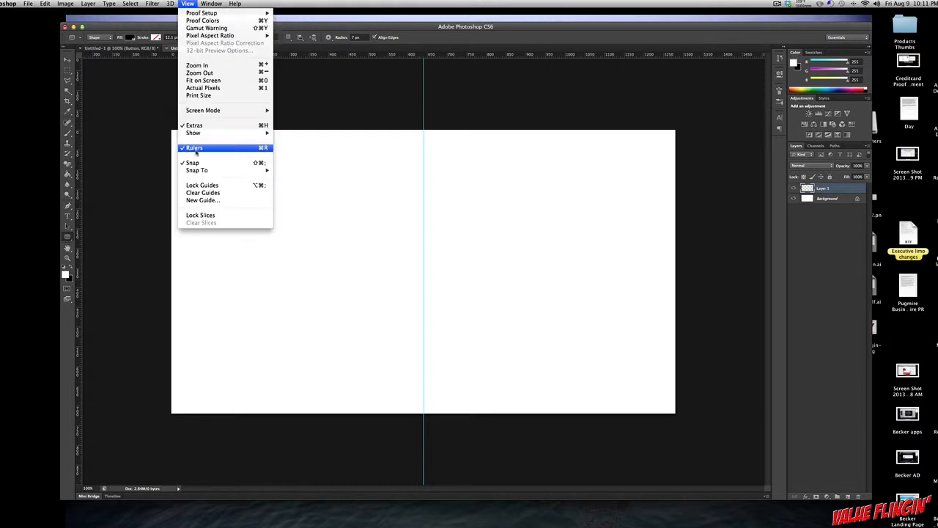
left_click(121, 59)
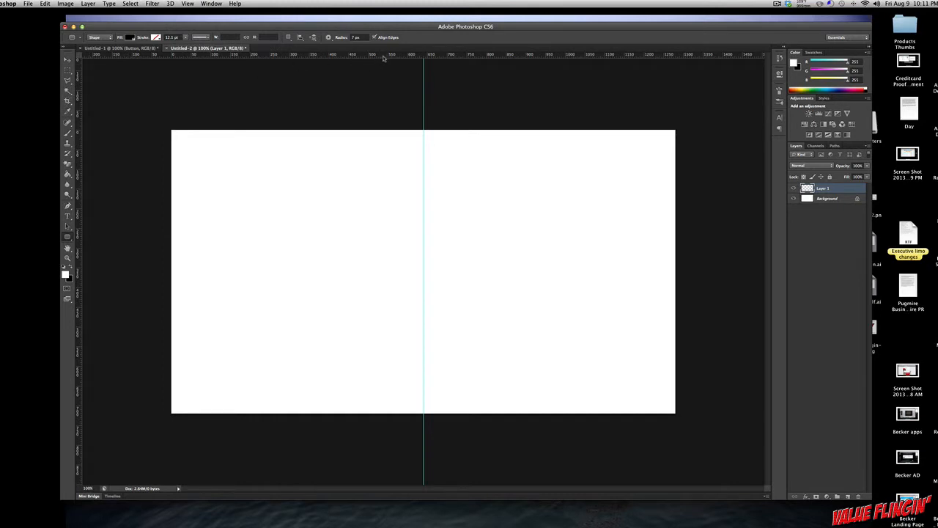
left_click_drag(386, 57, 395, 272)
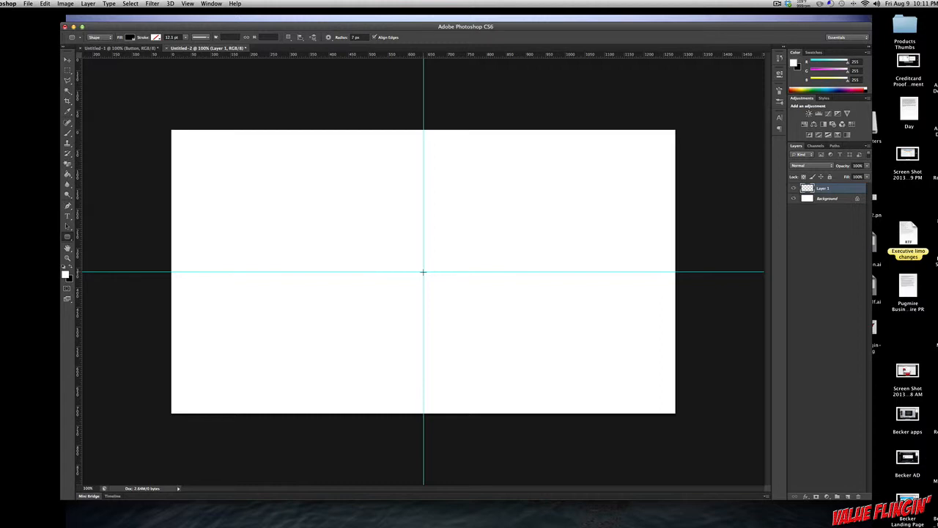
Step: Draw a rounded rectangle outward from the guide intersection, spanning the full canvas width and about 246 px high
mouse_move(423, 272)
left_mouse_down()
mouse_move(461, 258)
mouse_move(599, 249)
mouse_move(675, 224)
left_mouse_up()
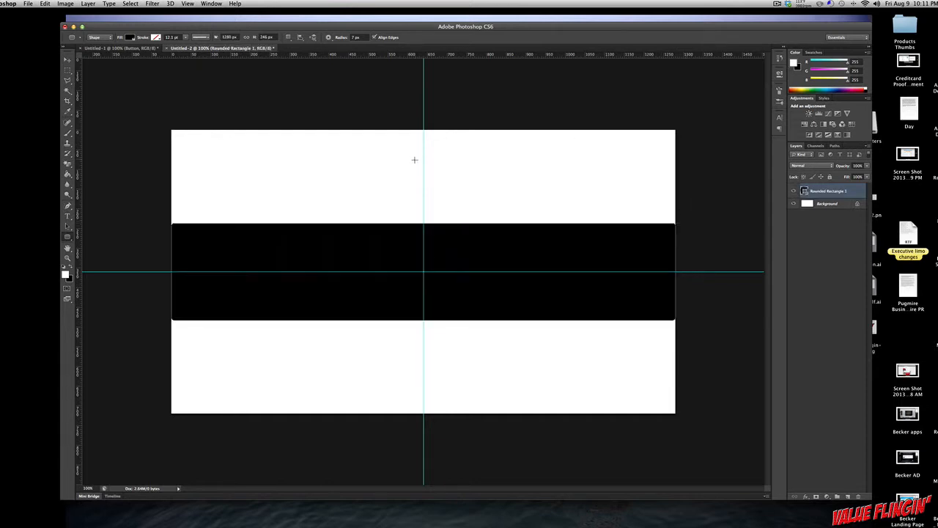
left_click(68, 59)
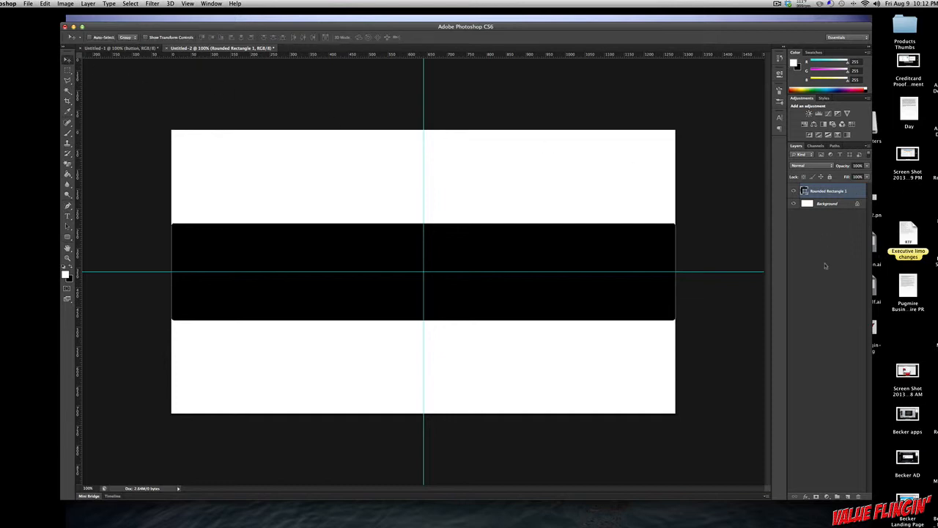
Step: Apply a Drop Shadow and an Inner Bevel with a size of 0 px to the rounded rectangle layer
left_click(806, 498)
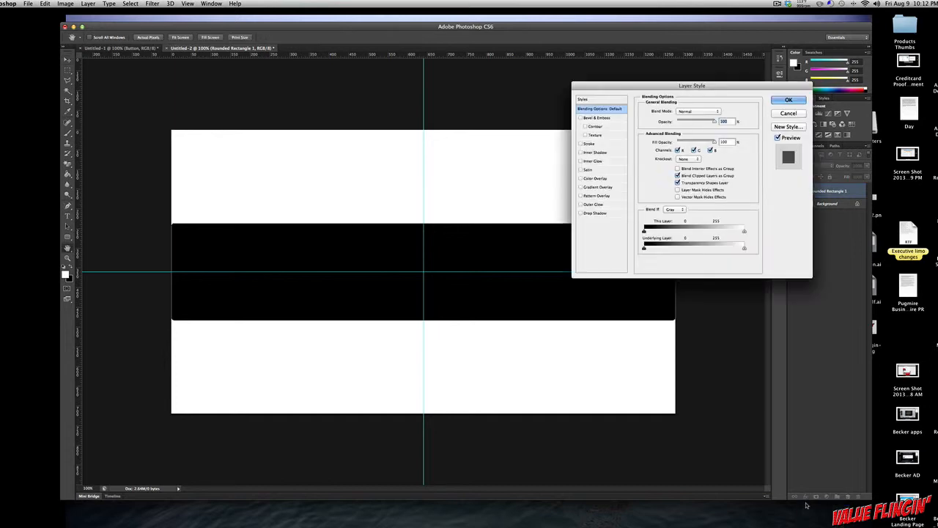
left_click(580, 213)
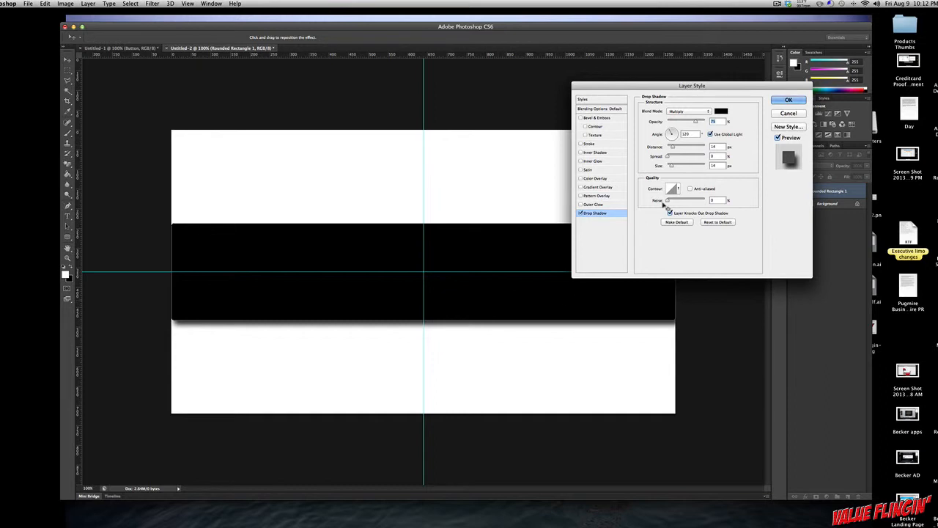
left_click(594, 119)
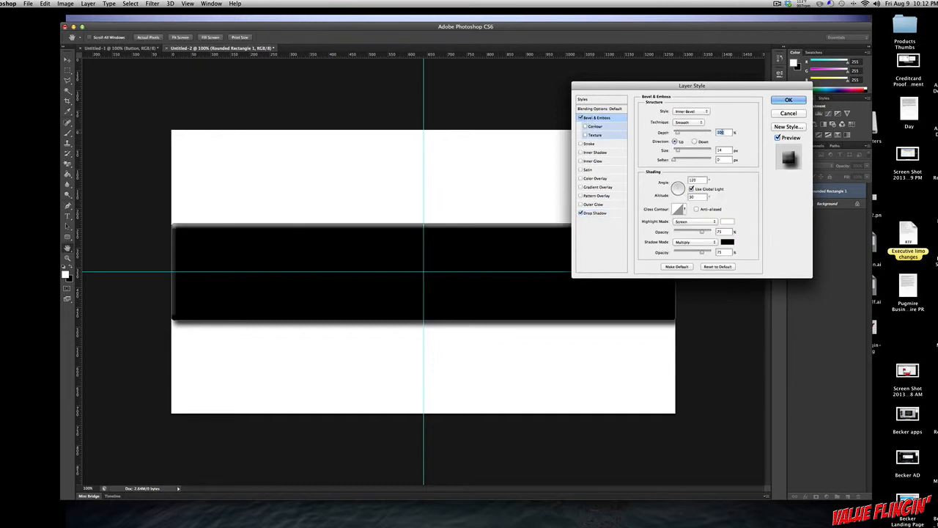
left_click(721, 151)
type("0")
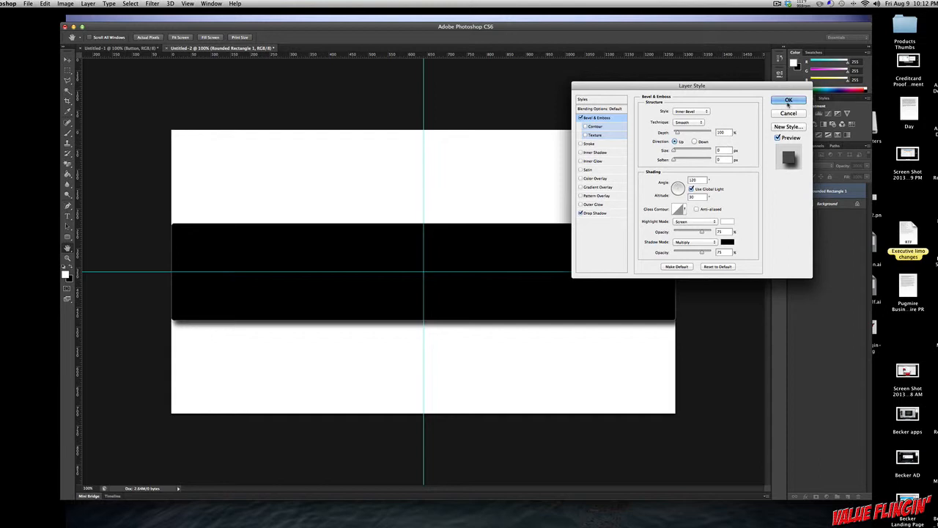
left_click(787, 100)
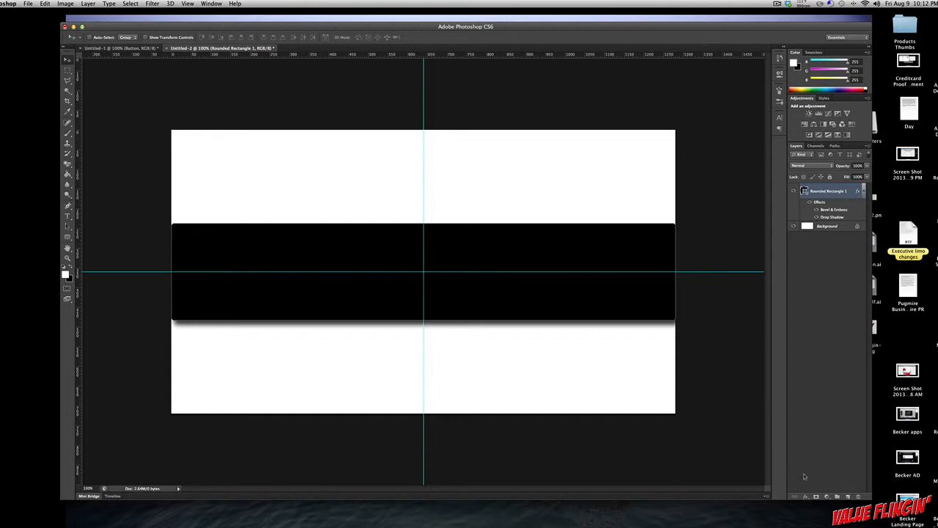
Step: Add a Gradient Overlay to the rounded rectangle, set its black colour stop to blue 2c6eac and copy the hex code
left_click(805, 498)
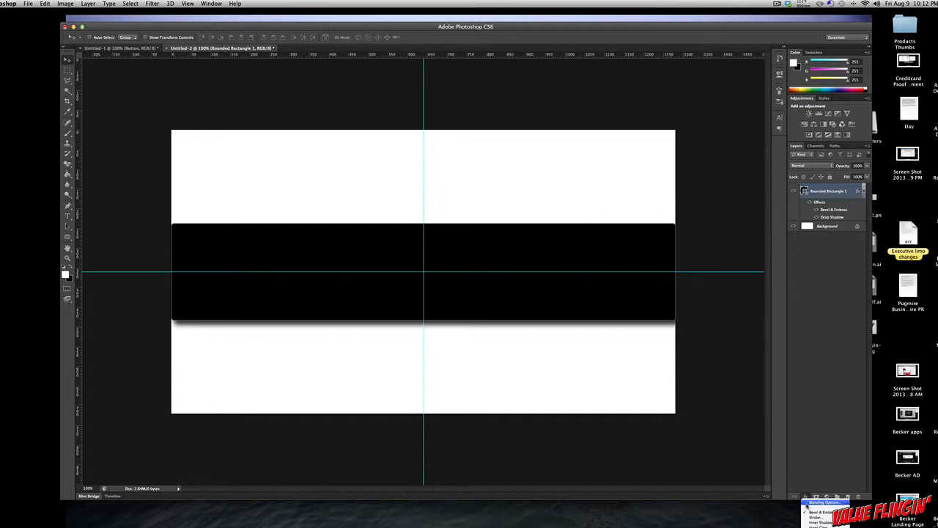
left_click(822, 502)
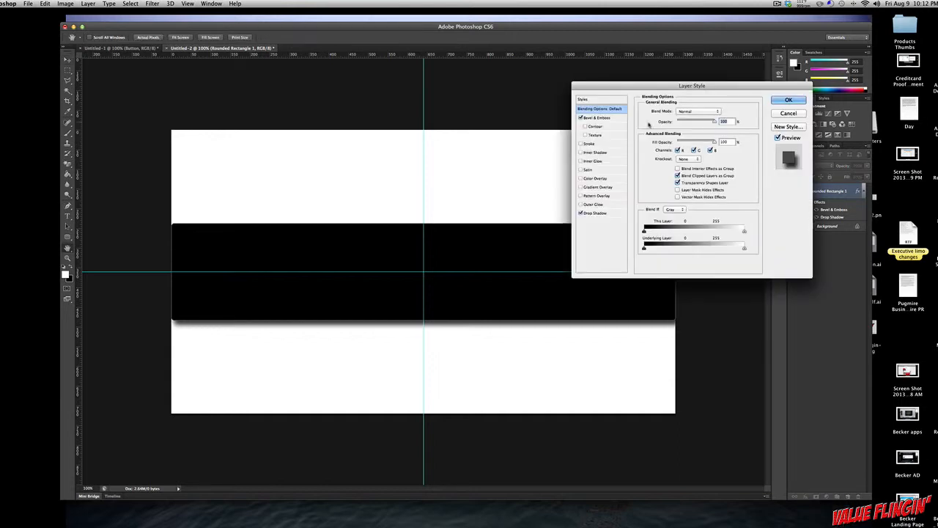
left_click(591, 189)
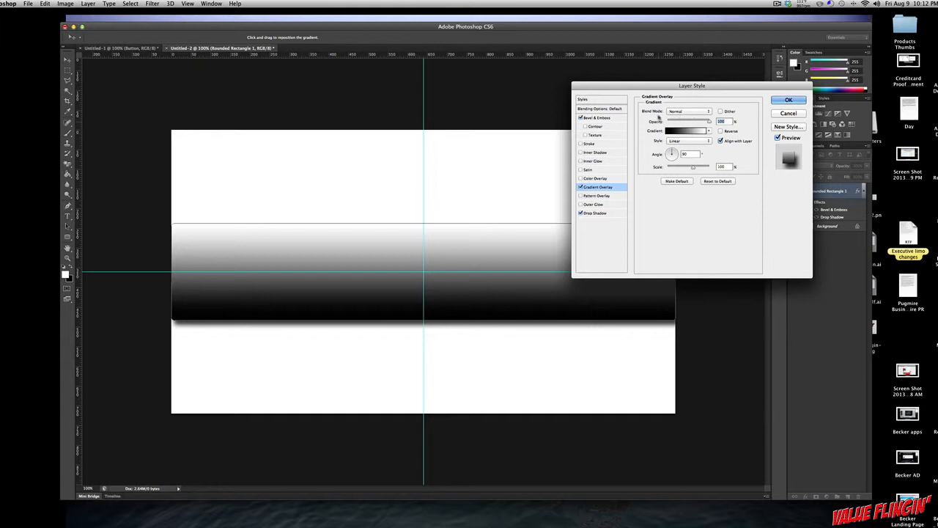
left_click(678, 131)
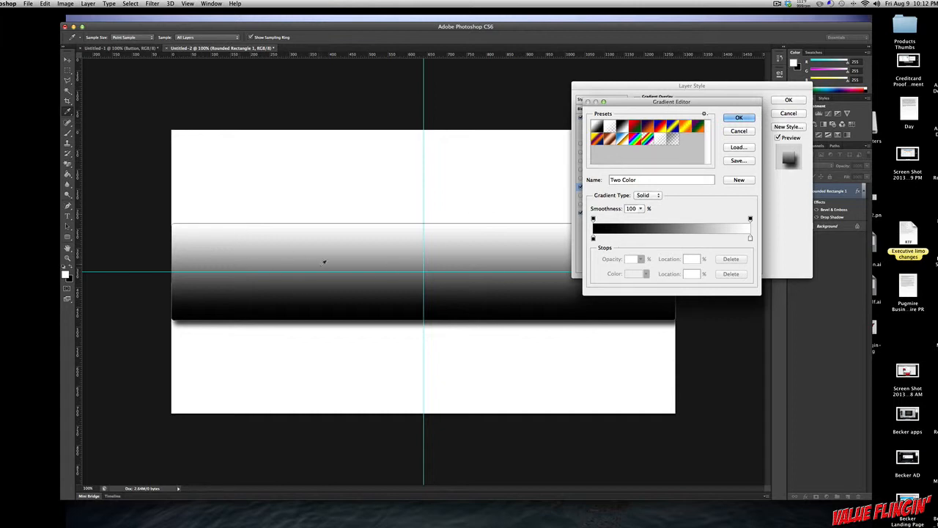
double_click(593, 240)
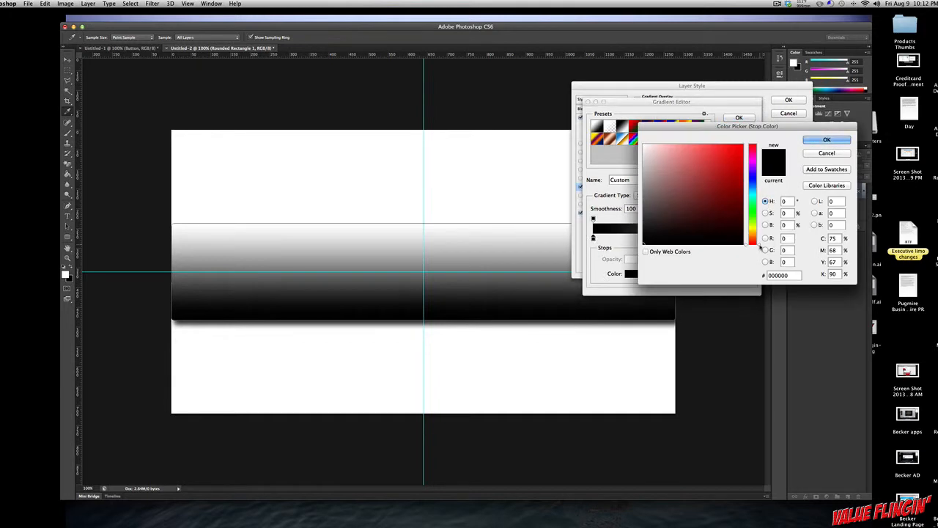
mouse_move(760, 244)
left_mouse_down()
mouse_move(759, 186)
mouse_move(718, 176)
left_mouse_up()
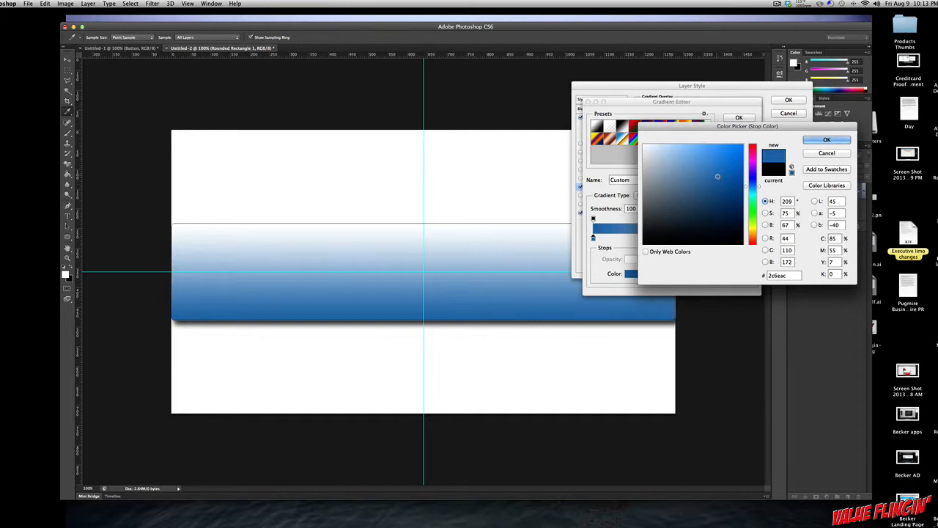
double_click(790, 275)
key("super+c")
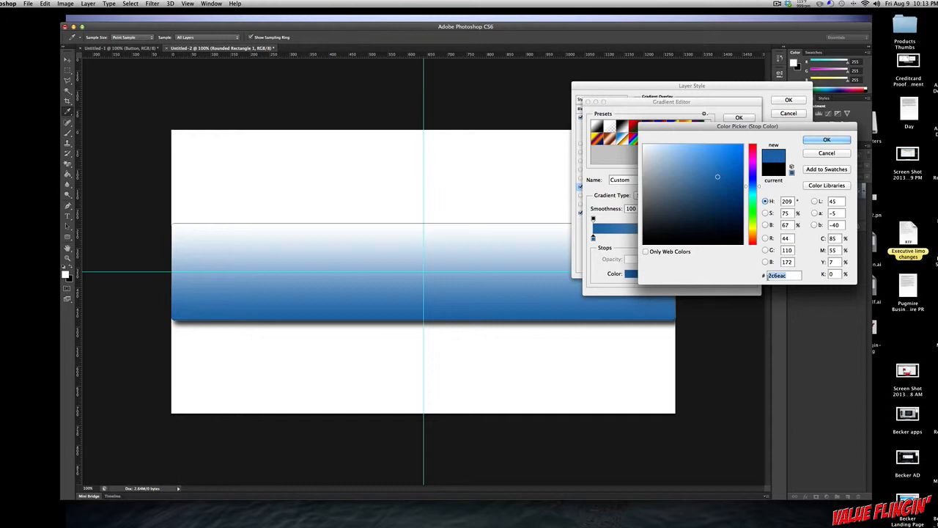
left_click(815, 142)
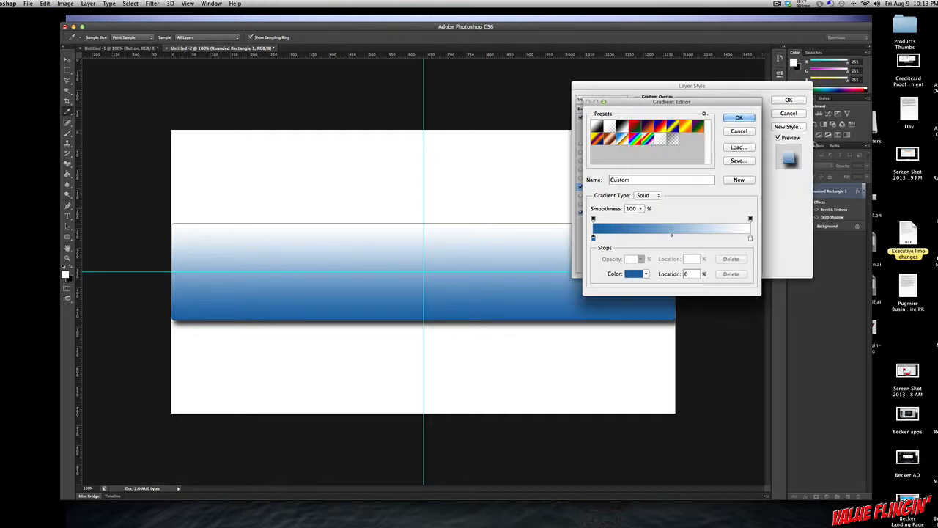
Step: Set the gradient's white colour stop to the lighter blue 659cd0, starting from the copied 2c6eac, and apply the layer style
double_click(750, 240)
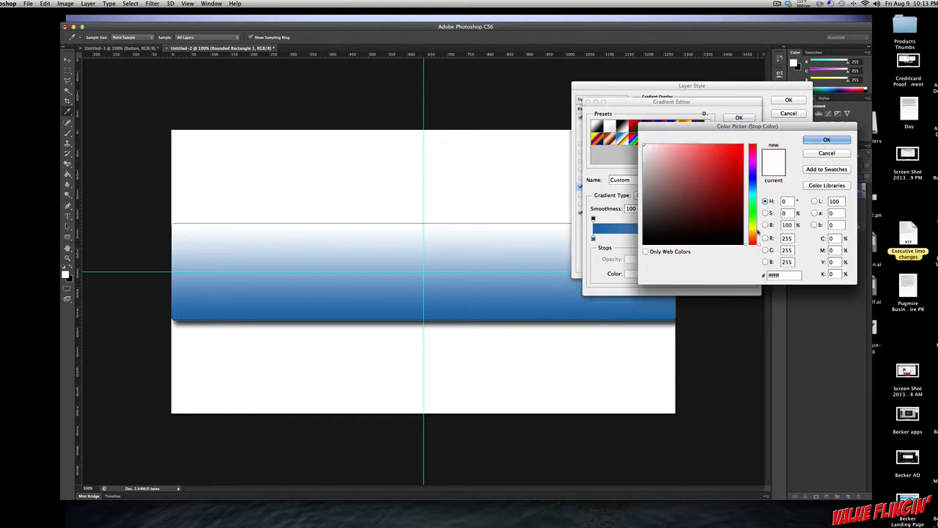
double_click(782, 274)
key("super+v")
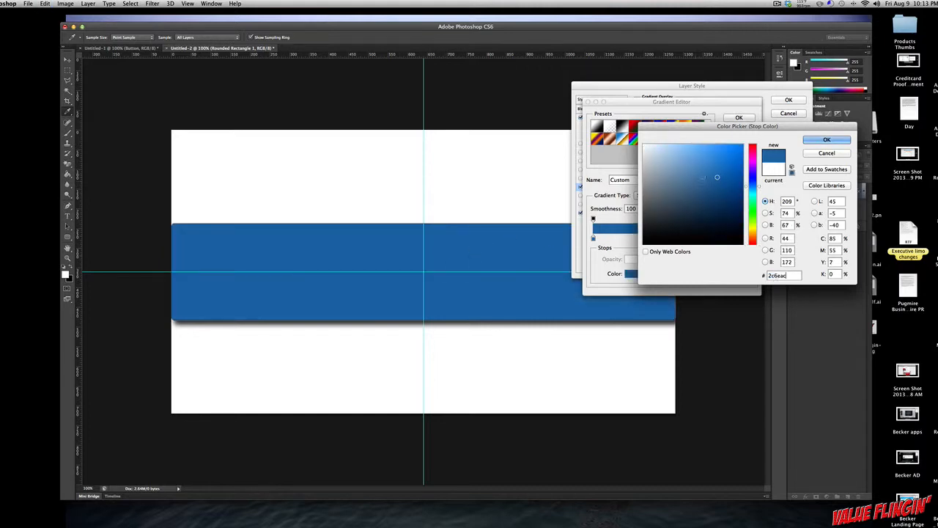
left_click_drag(716, 177, 694, 162)
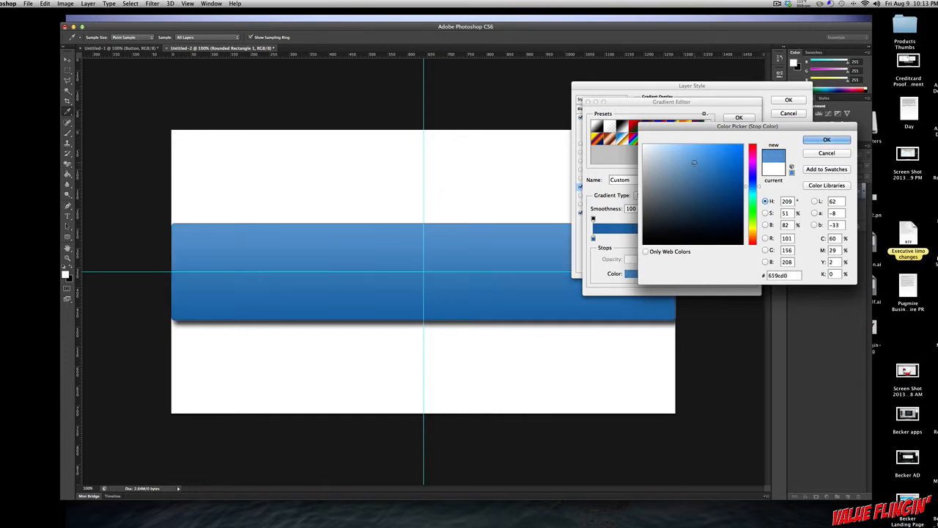
left_click(806, 140)
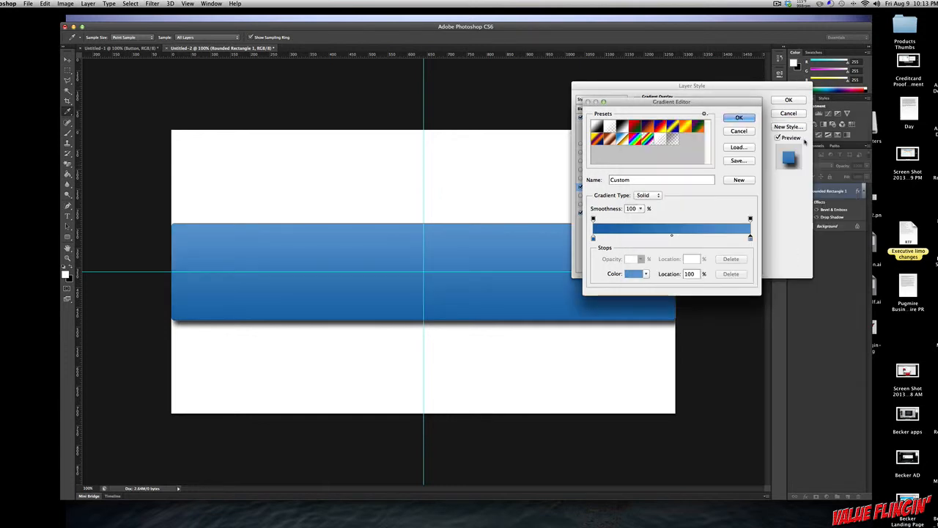
left_click(738, 117)
left_click(788, 100)
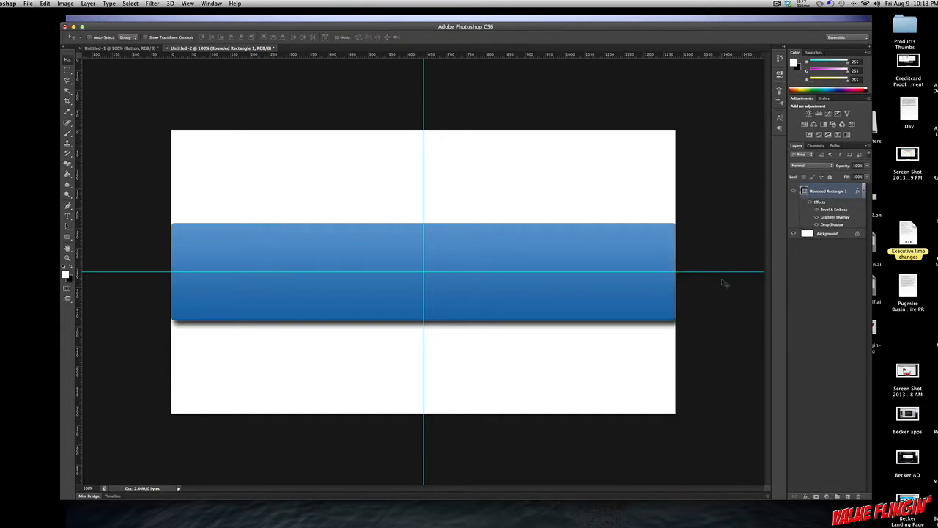
key("super+minus")
key("super+minus")
key("super+minus")
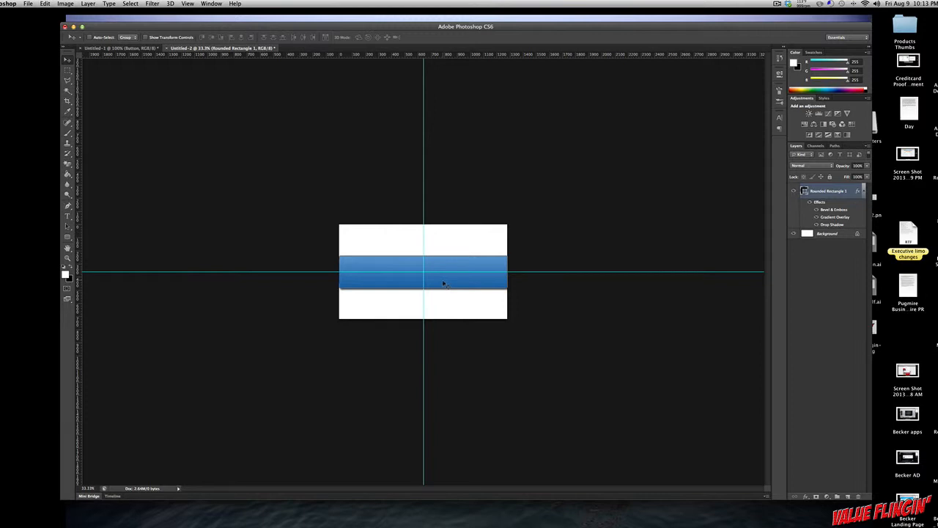
key("super+plus")
key("super+plus")
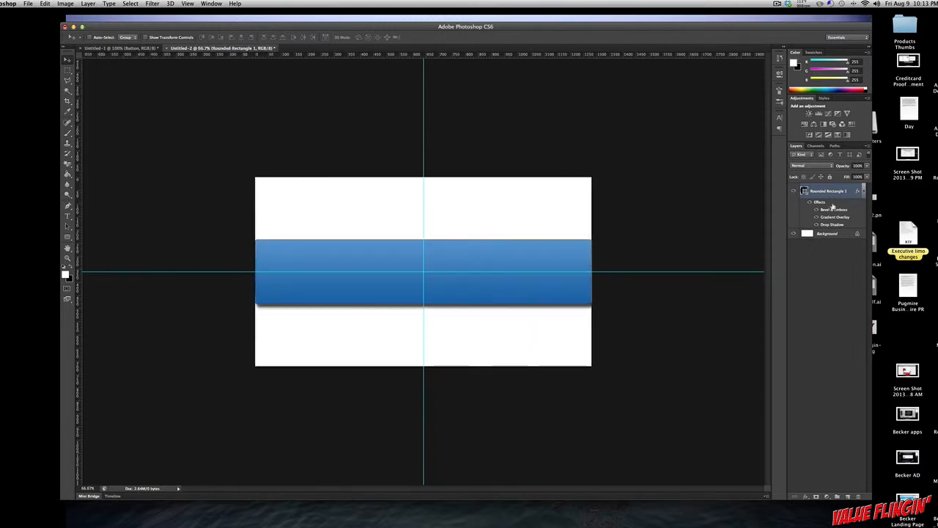
Step: Add a new layer above the rounded rectangle, load the rectangle's outline as a selection and subtract its half below the horizontal guide
left_click(848, 498)
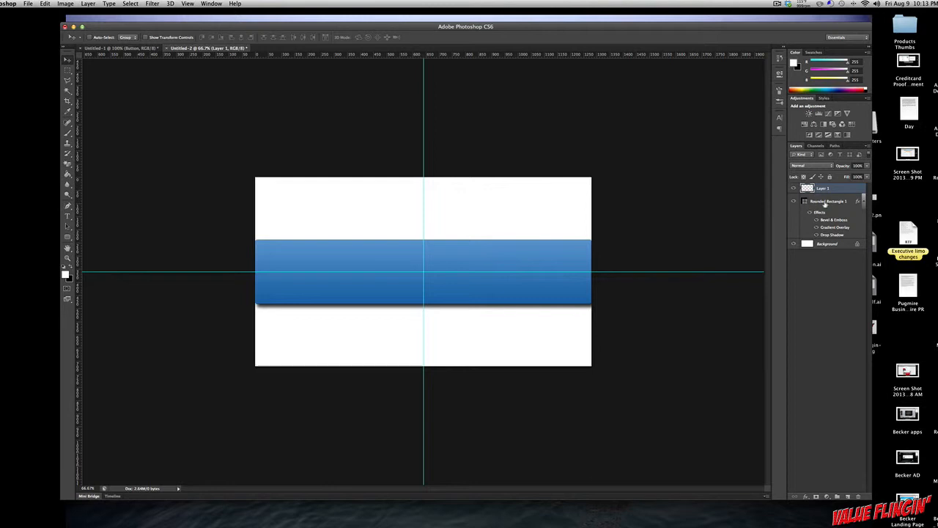
left_click(829, 203)
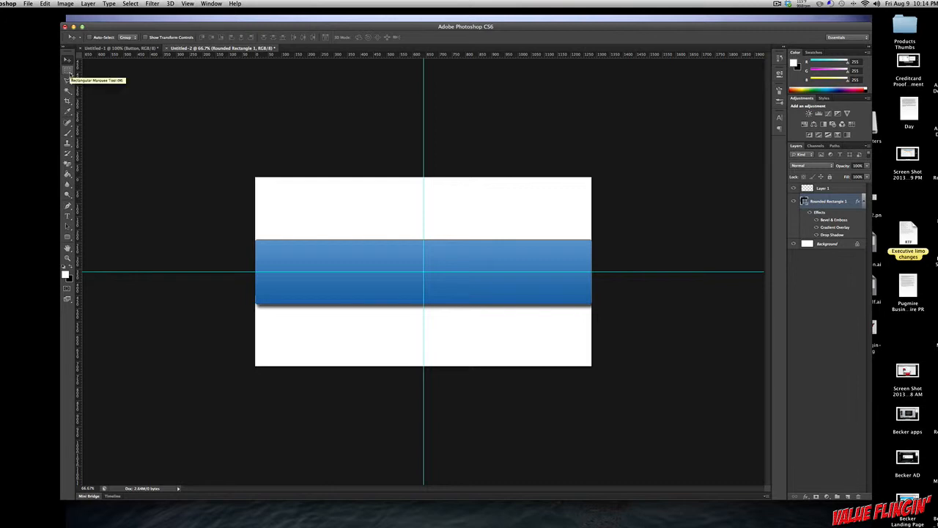
left_click(67, 73)
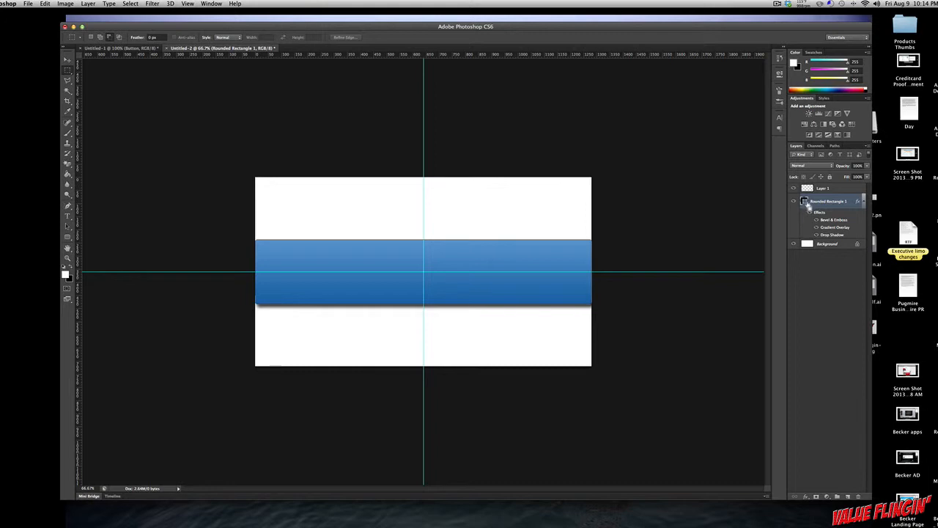
left_click(805, 203, "super")
left_click(826, 189)
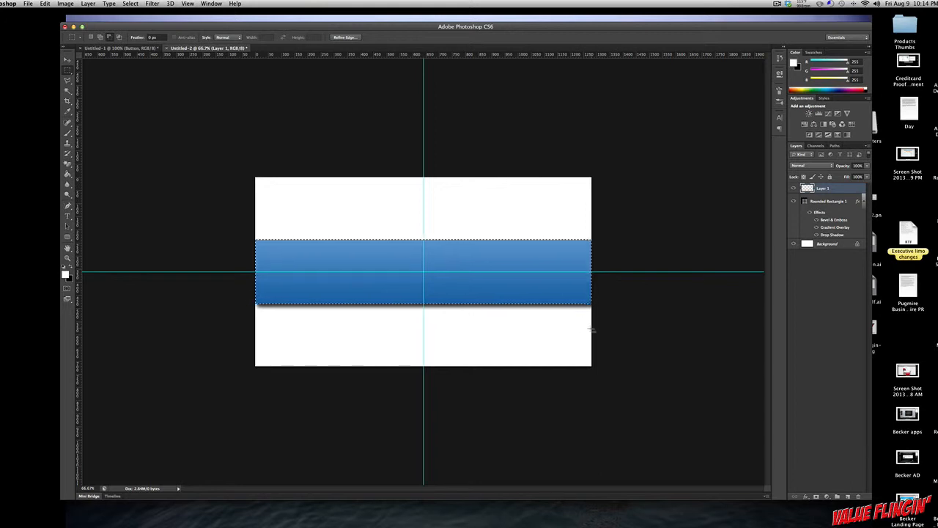
left_click_drag(592, 329, 255, 273)
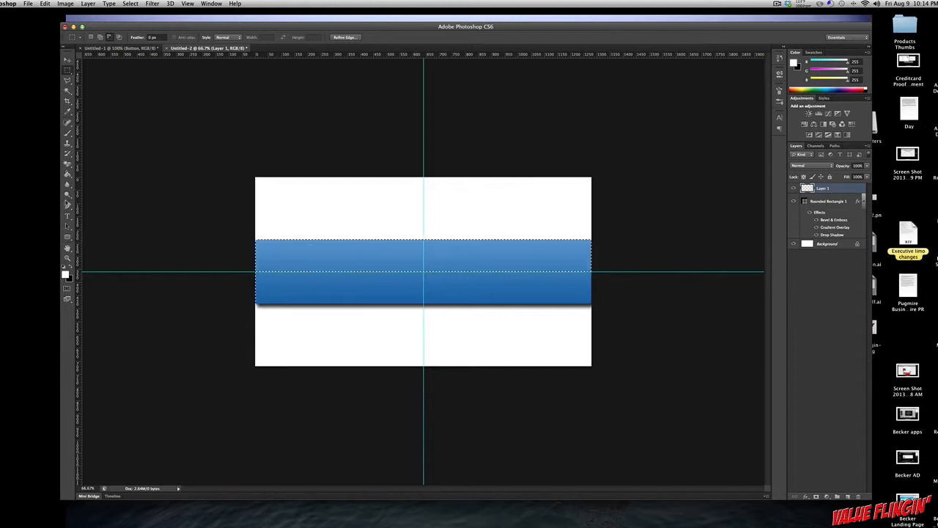
Step: Fill the selected upper half of the button on the new layer with white ffffff using the Paint Bucket
left_click(68, 176)
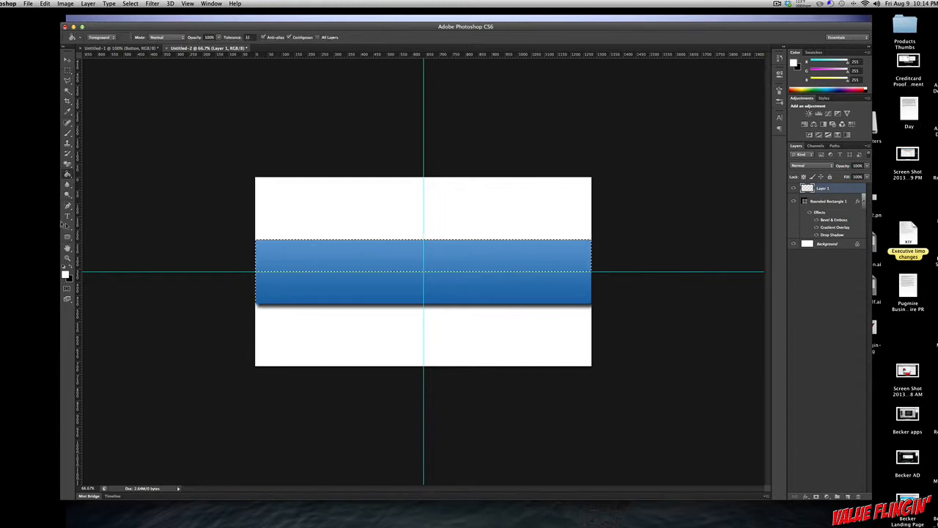
left_click(66, 273)
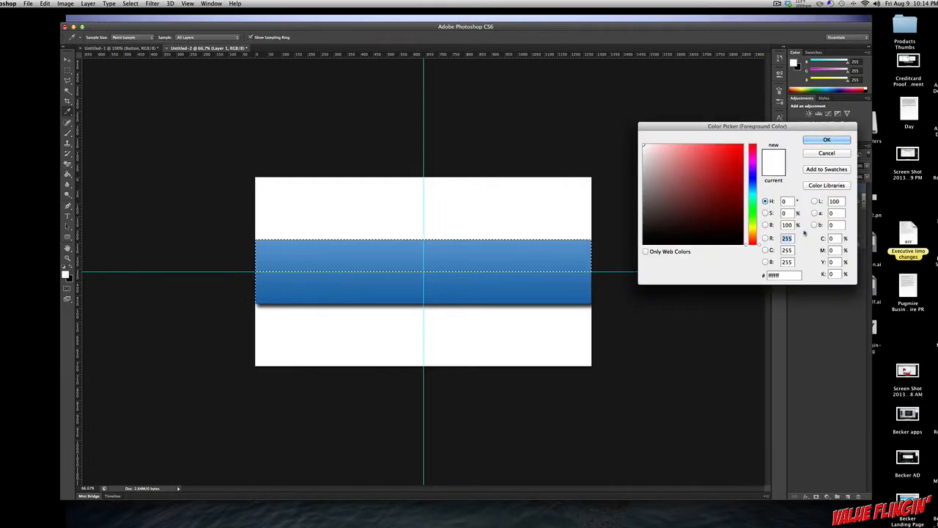
double_click(774, 275)
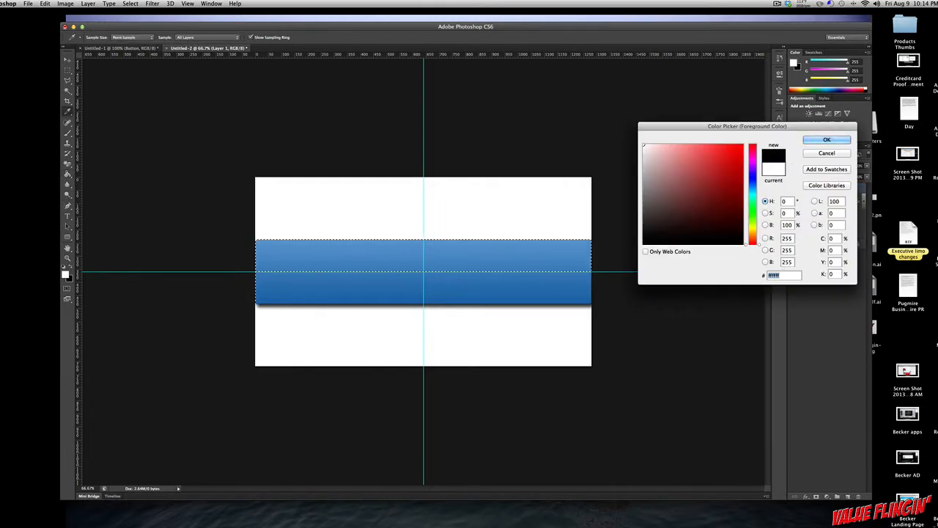
type("ffffff")
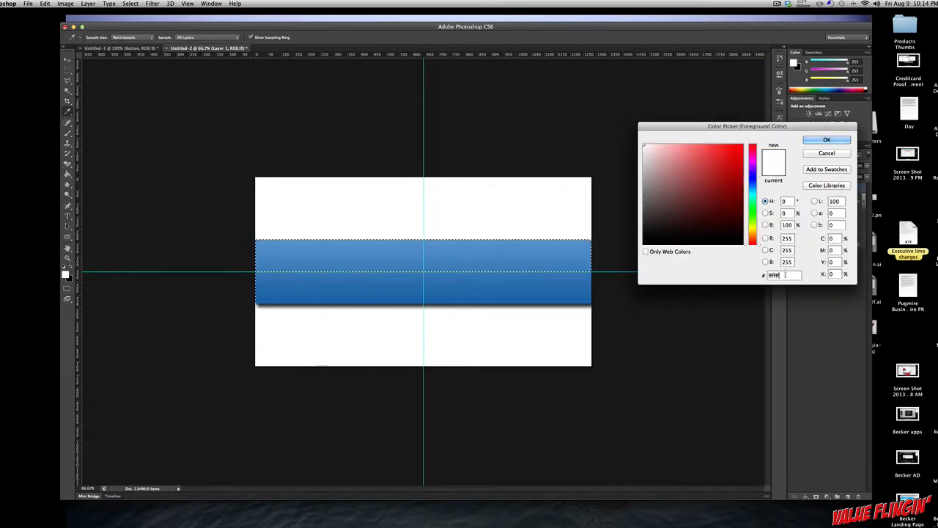
left_click(827, 140)
key("g")
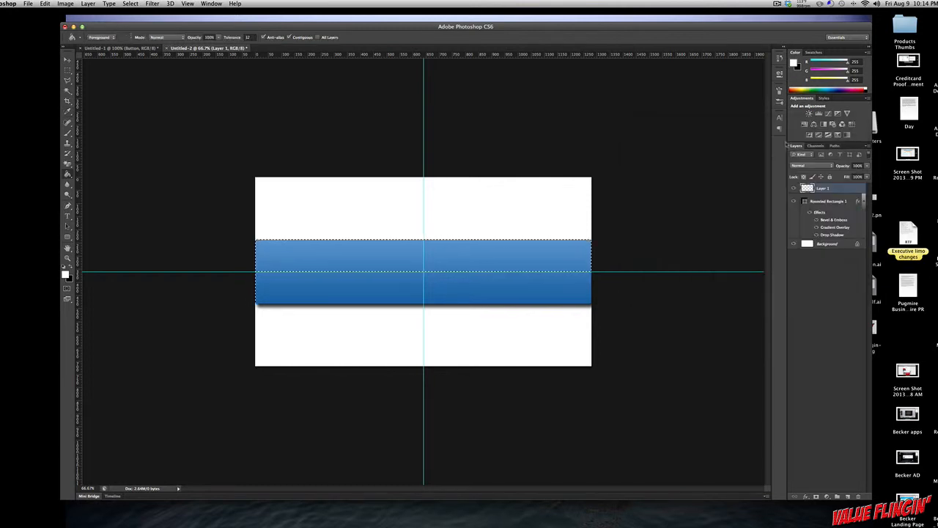
left_click(506, 255)
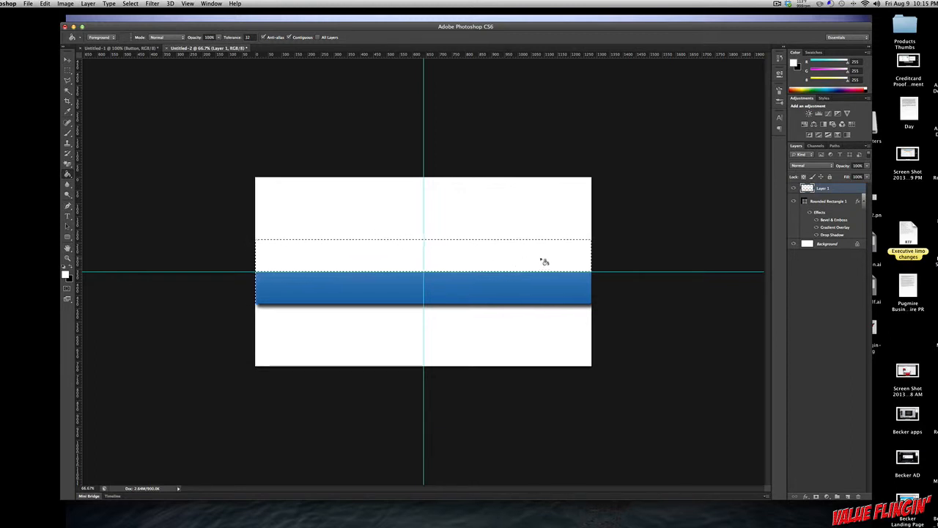
Step: Lower the white highlight layer's opacity to 18% and deselect the area
left_click(866, 166)
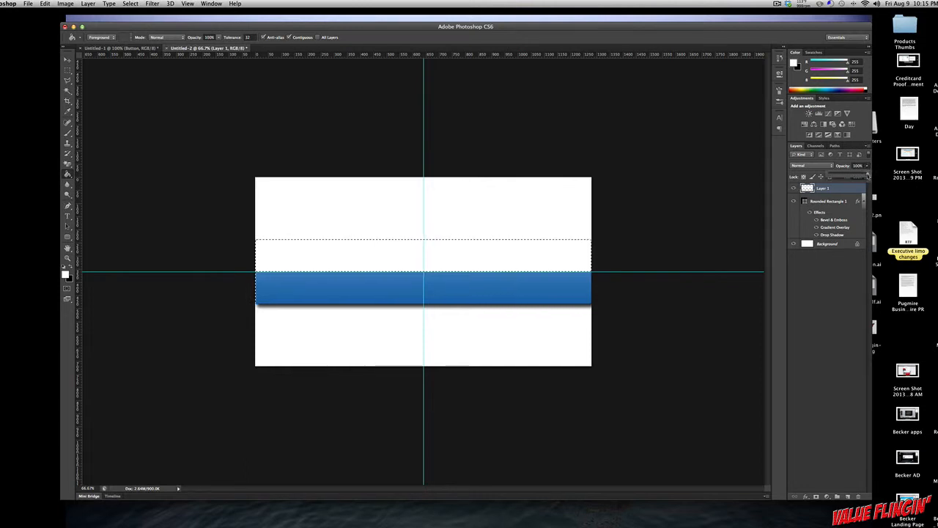
left_click_drag(867, 177, 838, 179)
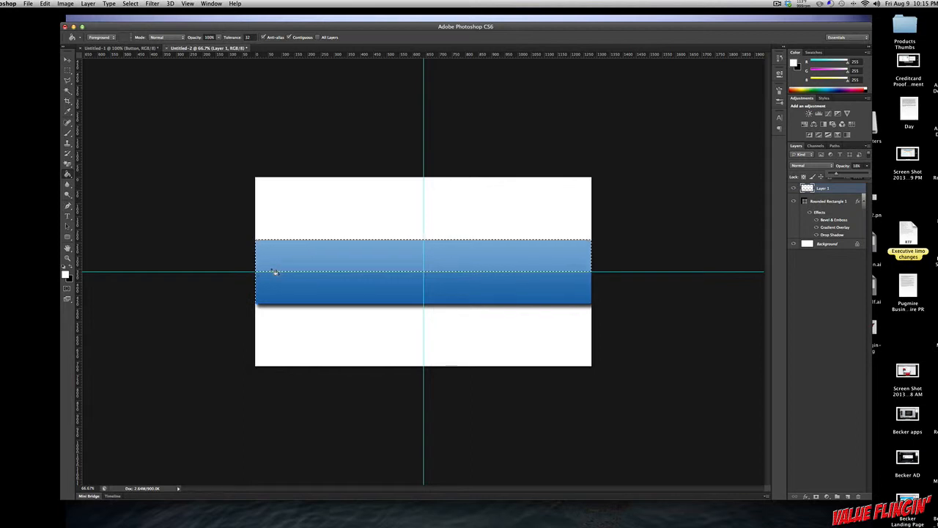
key("super+d")
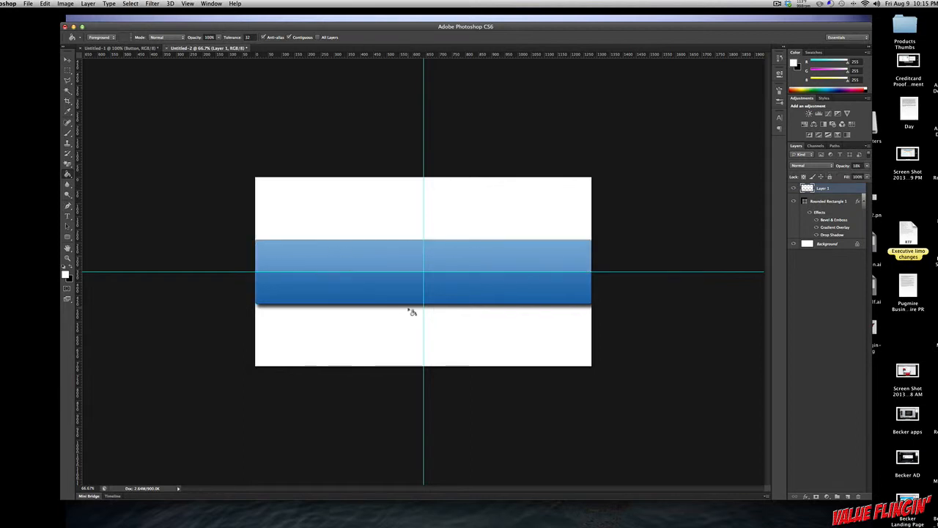
Step: Remove the vertical and horizontal guides from the canvas
key("super+minus")
key("super+minus")
key("super+minus")
key("super+minus")
key("super+equal")
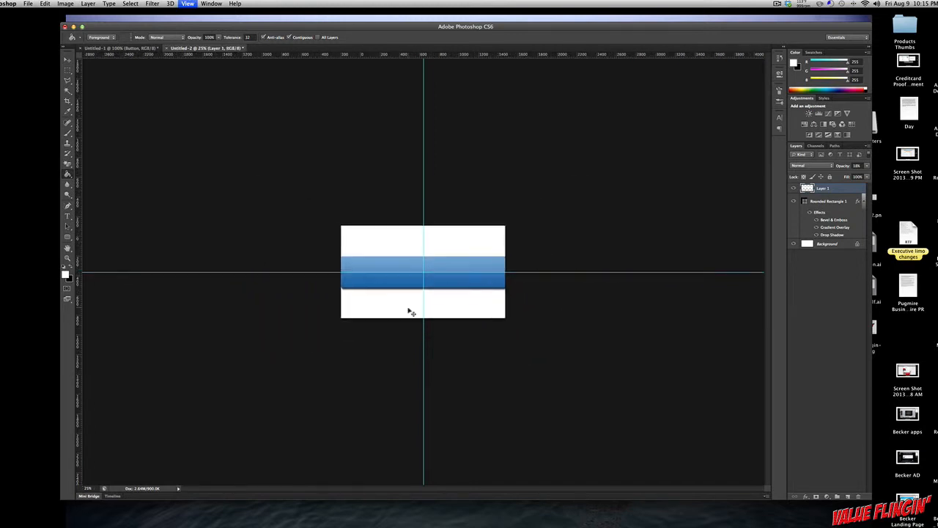
key("super+equal")
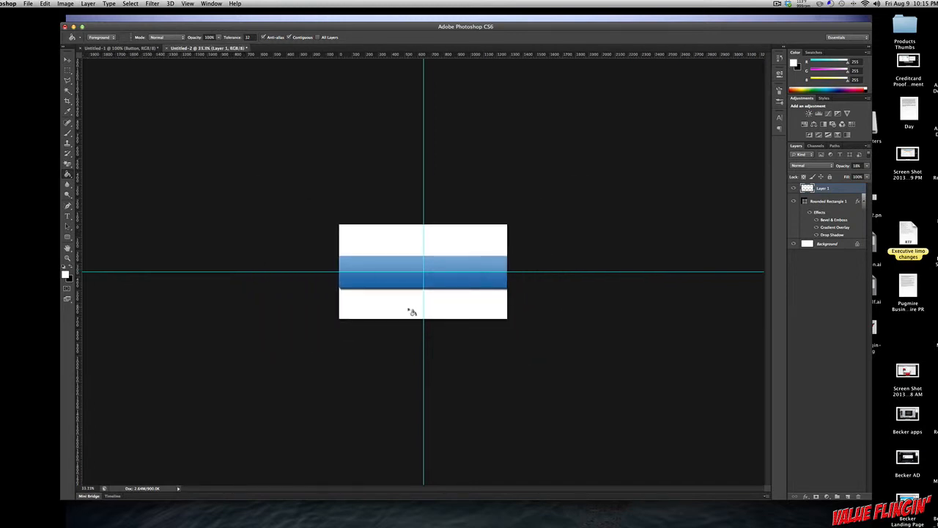
left_click(69, 62)
left_click_drag(423, 81, 11, 113)
left_click_drag(195, 272, 258, 41)
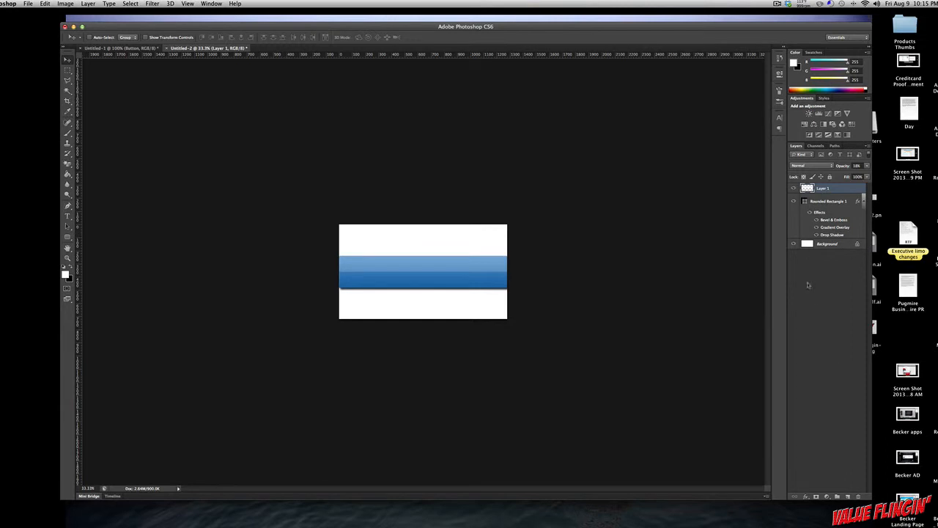
Step: Create a new layer on top and add the text "Our New Button" on the blue button
left_click(848, 497)
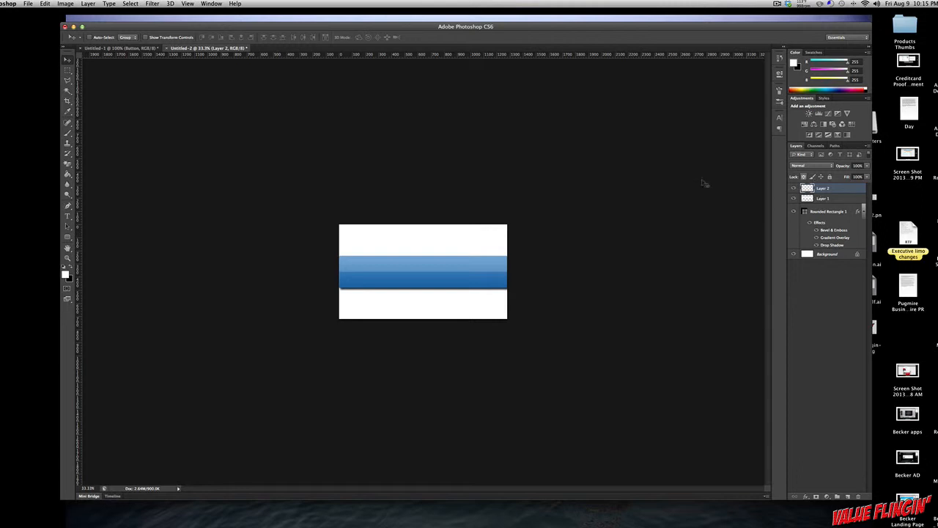
key("t")
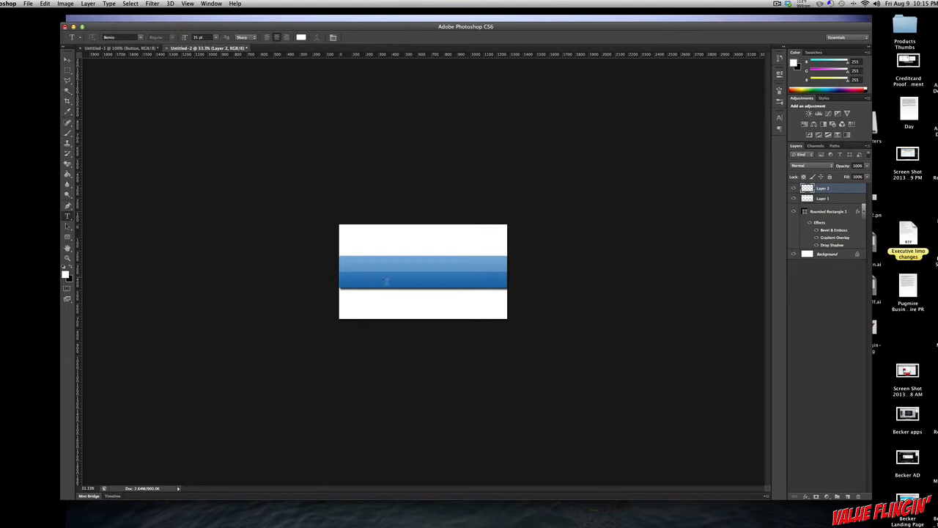
left_click(373, 275)
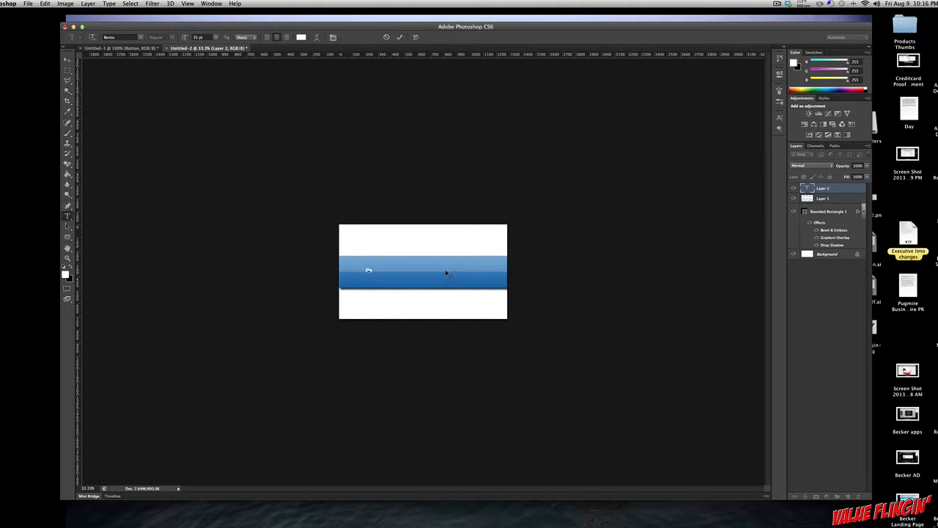
type("Our Nav Button")
Step: Set the button text's size to 100 pt and centre the text on the button
key("super+a")
left_click(214, 38)
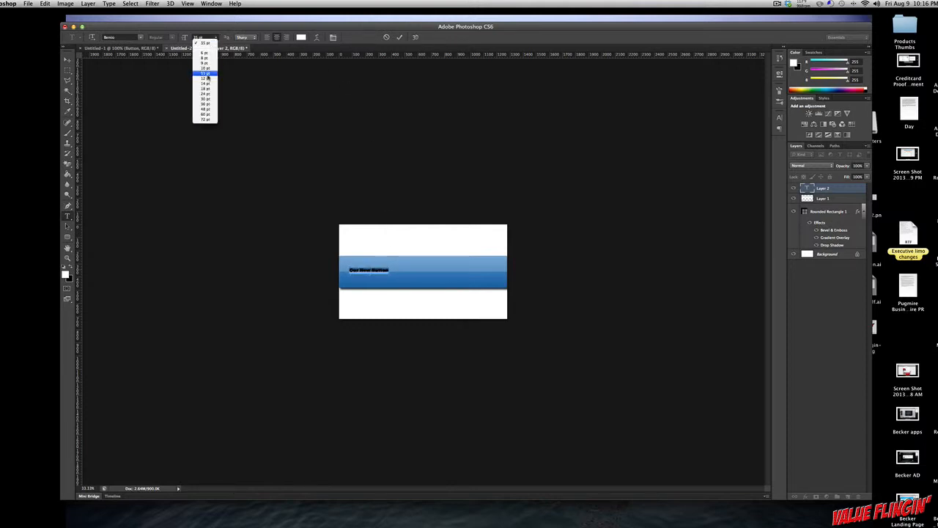
left_click(208, 116)
left_click(199, 37)
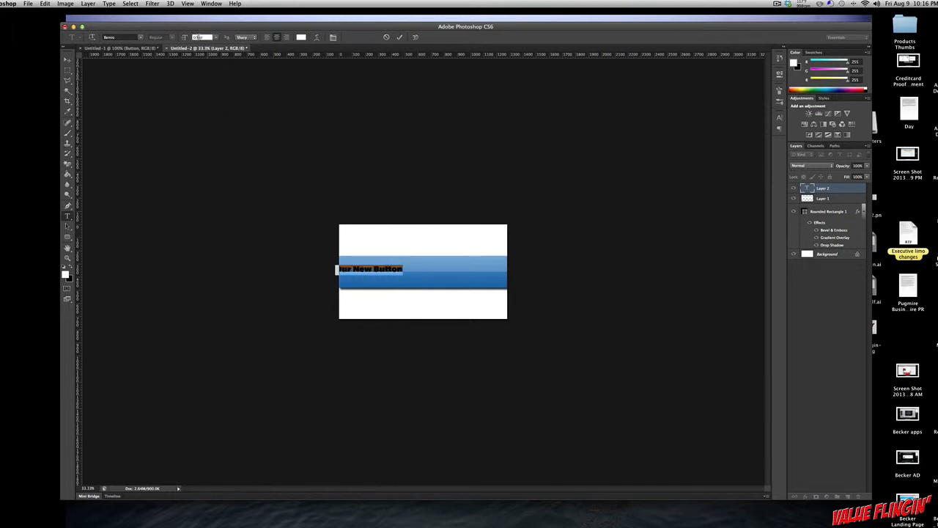
key("BackSpace")
key("BackSpace")
type("100")
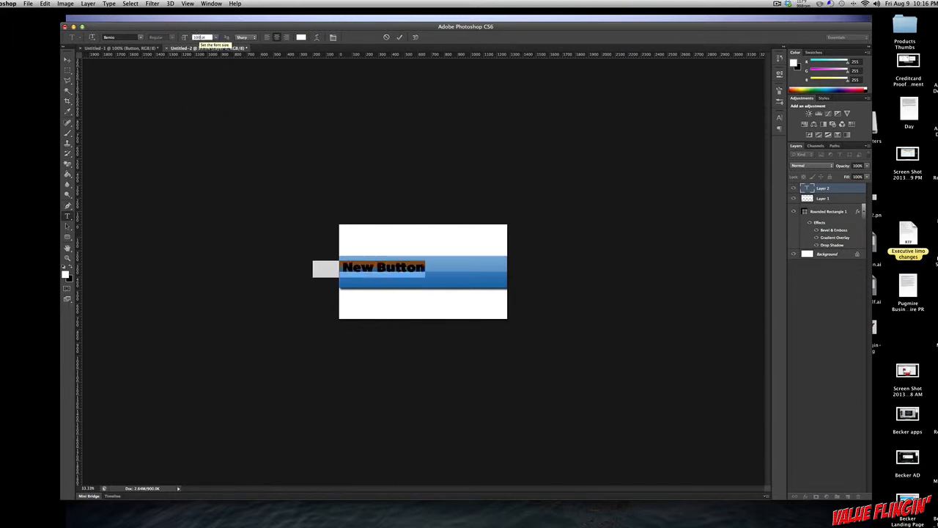
left_click(68, 60)
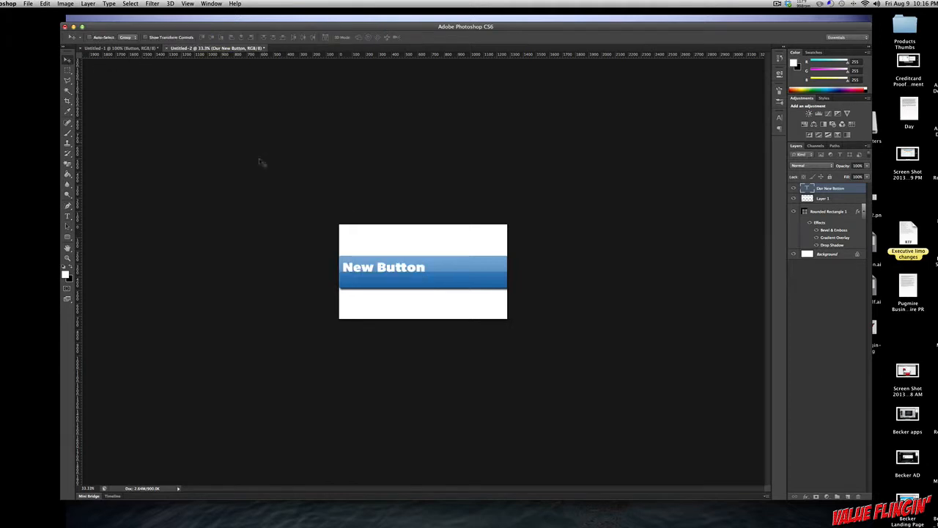
left_click_drag(383, 266, 445, 273)
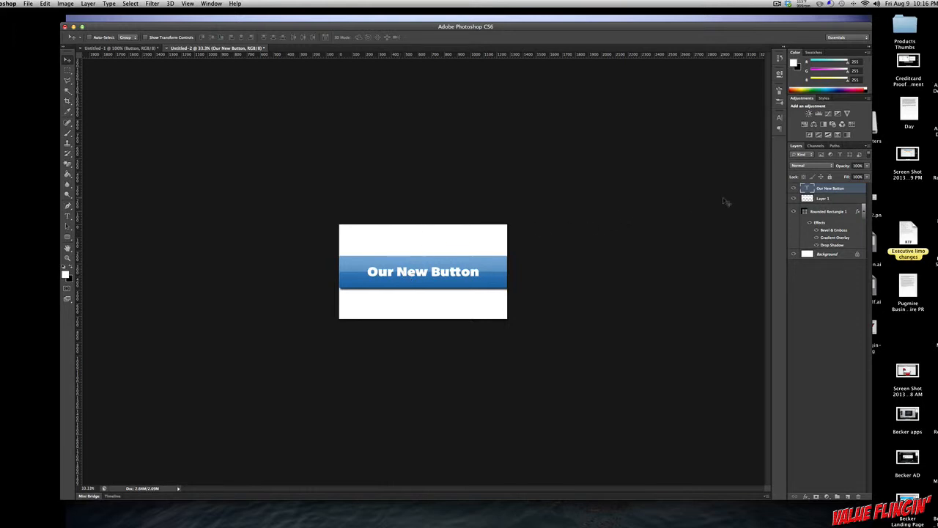
Step: Group the text, white highlight and rounded rectangle layers together
left_click(831, 199, "shift")
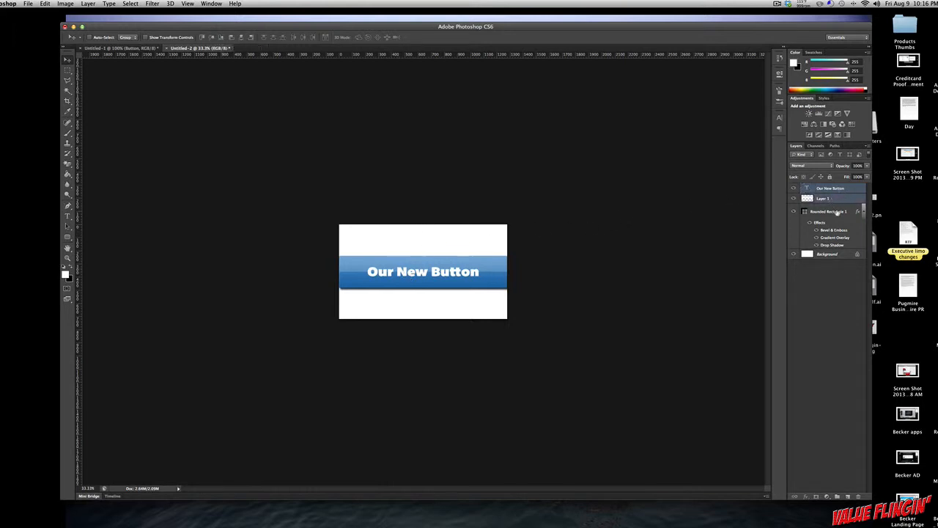
left_click(836, 213, "shift")
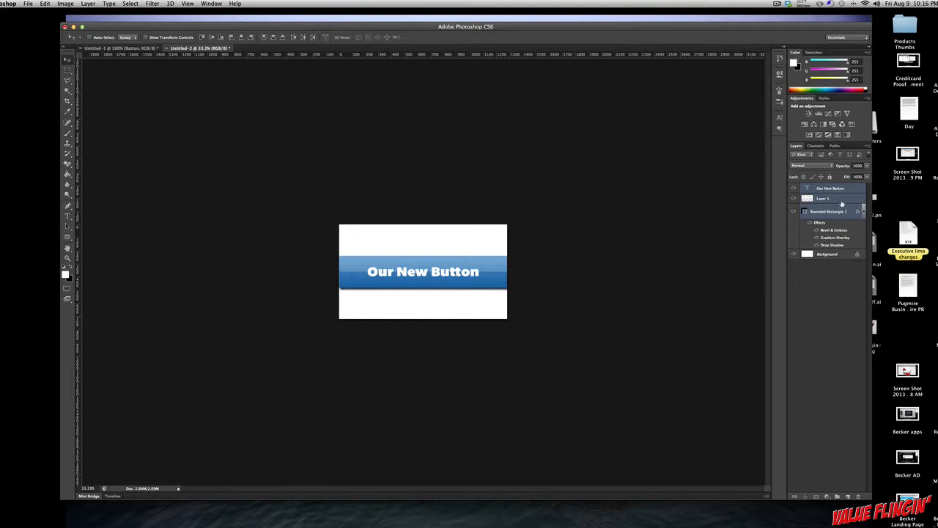
key("super+g")
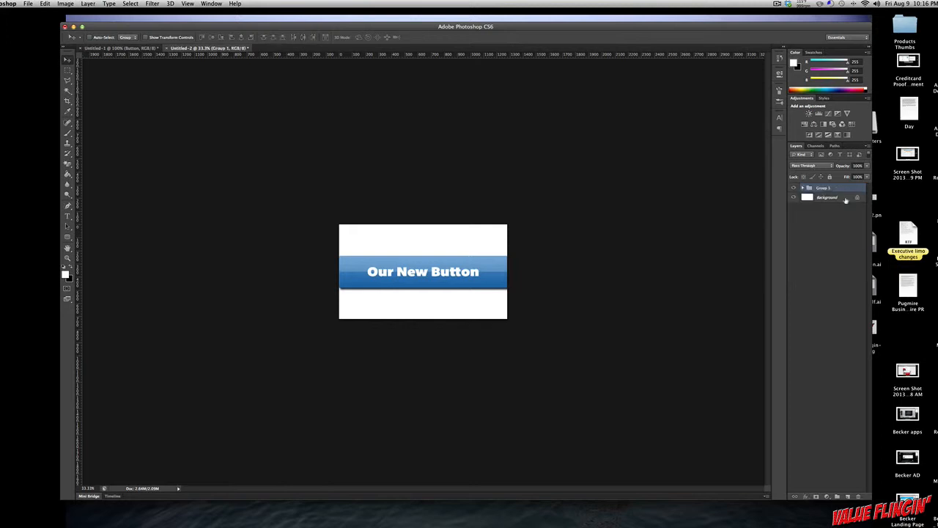
Step: Toggle the button group's visibility off and on, and undo a trial move of the whole group
left_click(793, 189)
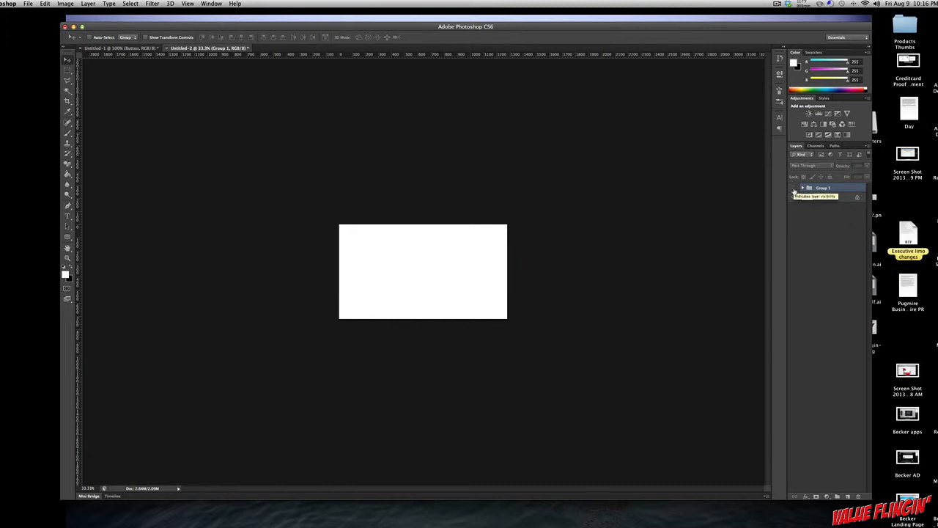
left_click(794, 189)
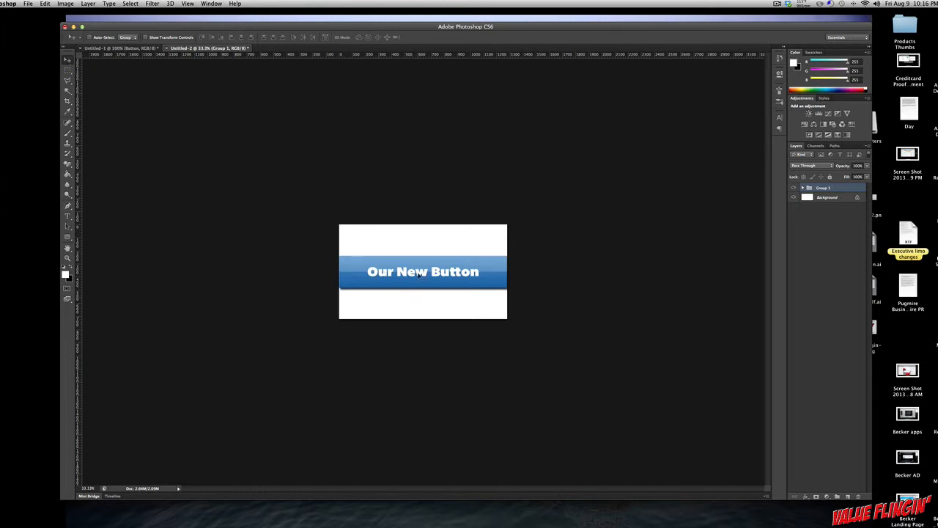
mouse_move(411, 272)
left_mouse_down()
mouse_move(406, 282)
mouse_move(417, 250)
mouse_move(424, 283)
left_mouse_up()
key("super+z")
Step: Erase the white Background layer to transparency with the Magic Eraser
left_click(830, 198)
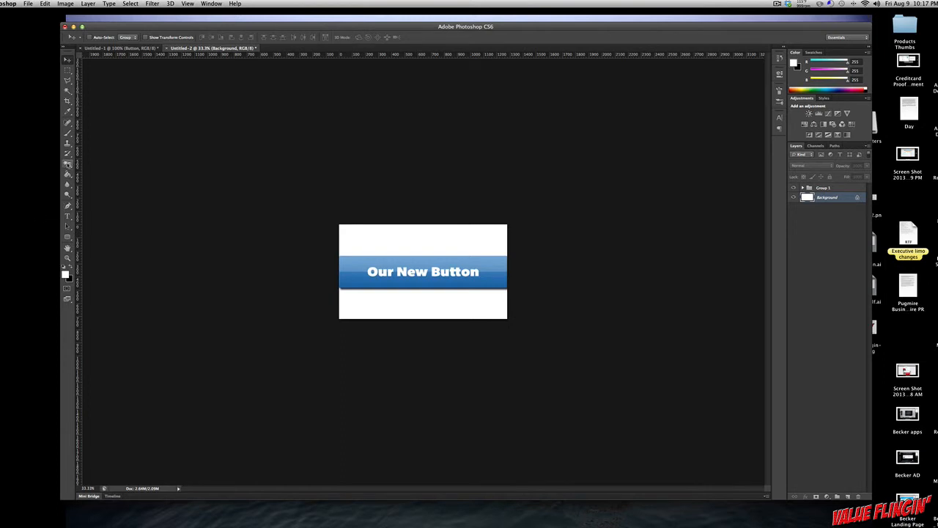
left_click_drag(67, 164, 111, 182)
left_click(422, 241)
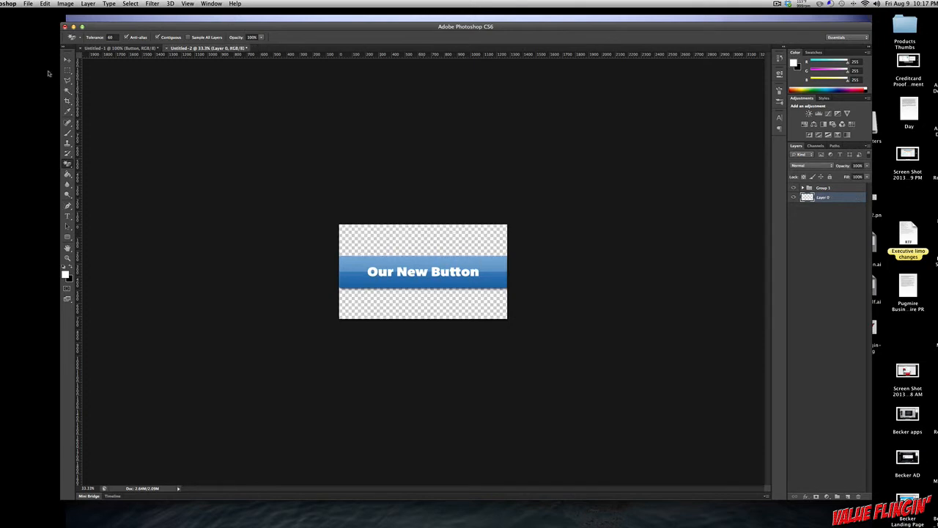
left_click(67, 60)
Step: Try a Save for Web export of the button as a transparent PNG-24 with a width of 650 px, cancelling the file replacement
left_click(29, 3)
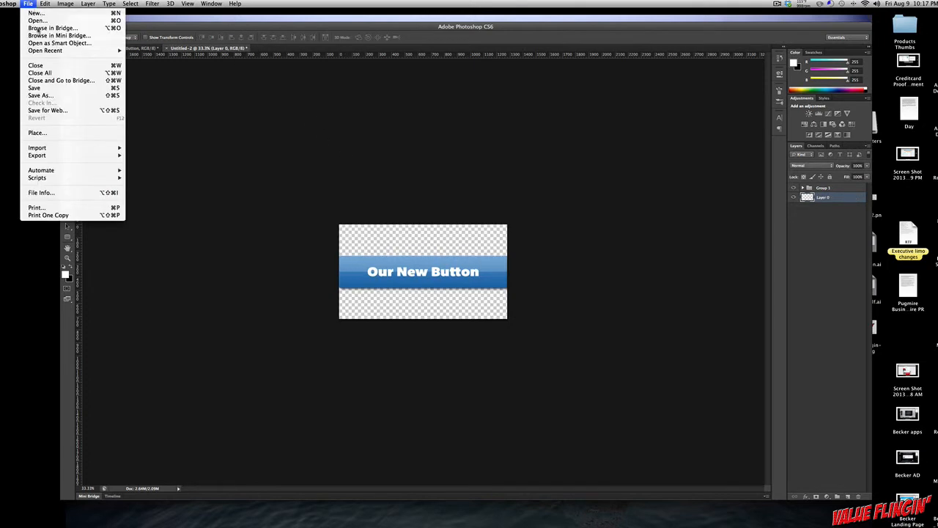
left_click(45, 112)
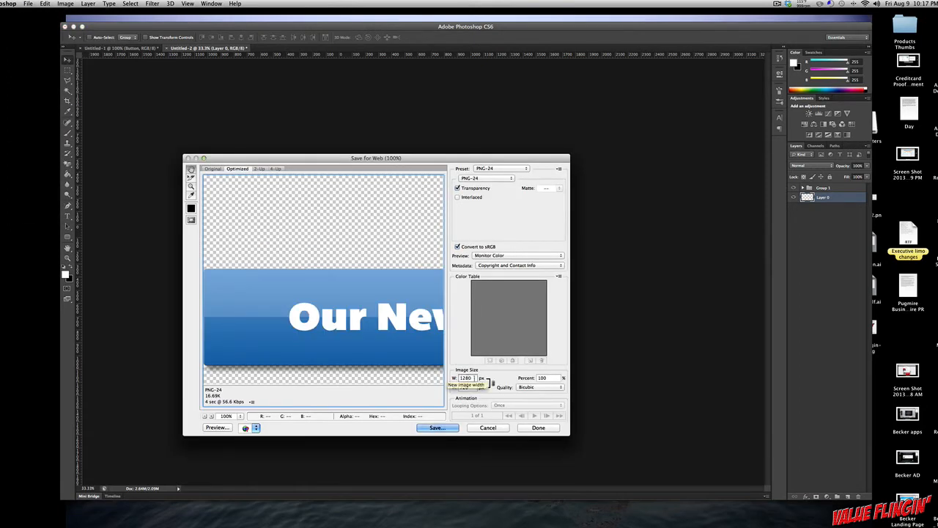
double_click(466, 379)
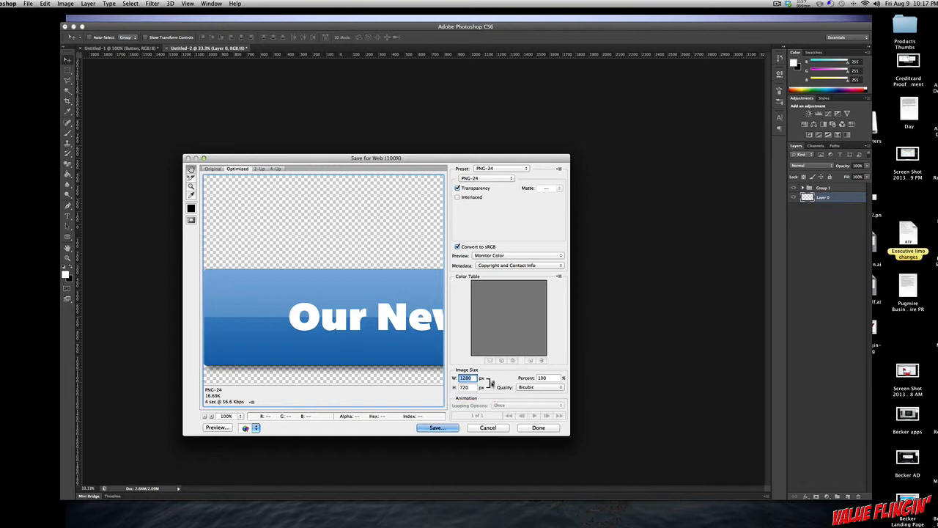
type("64")
key("BackSpace")
type("50")
left_click(437, 428)
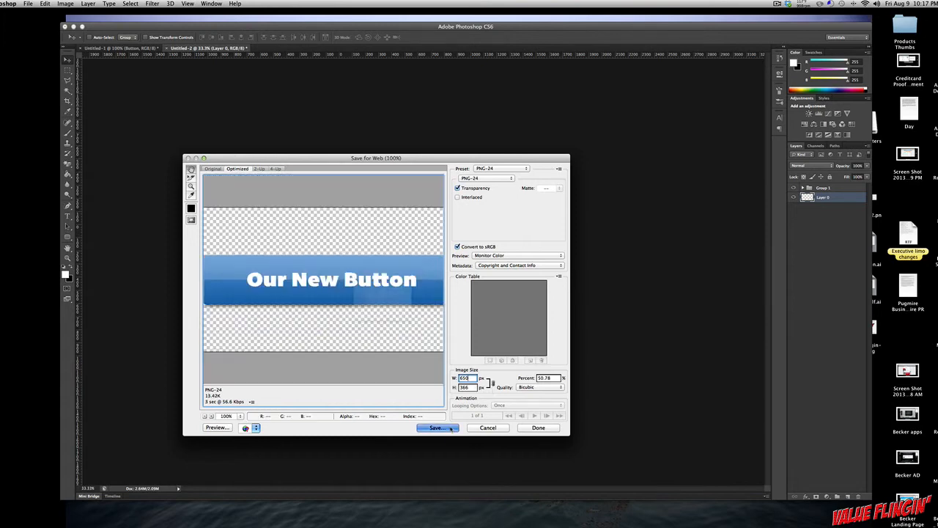
left_click(532, 412)
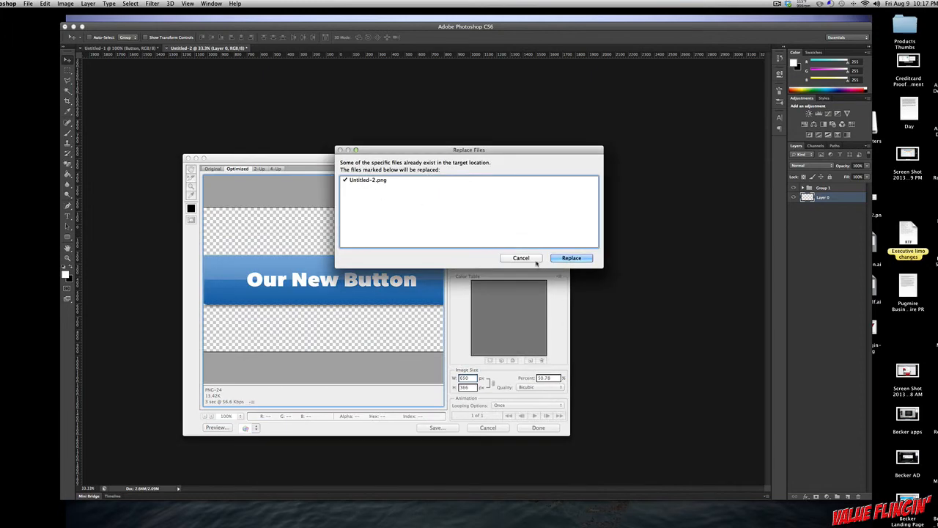
left_click(521, 257)
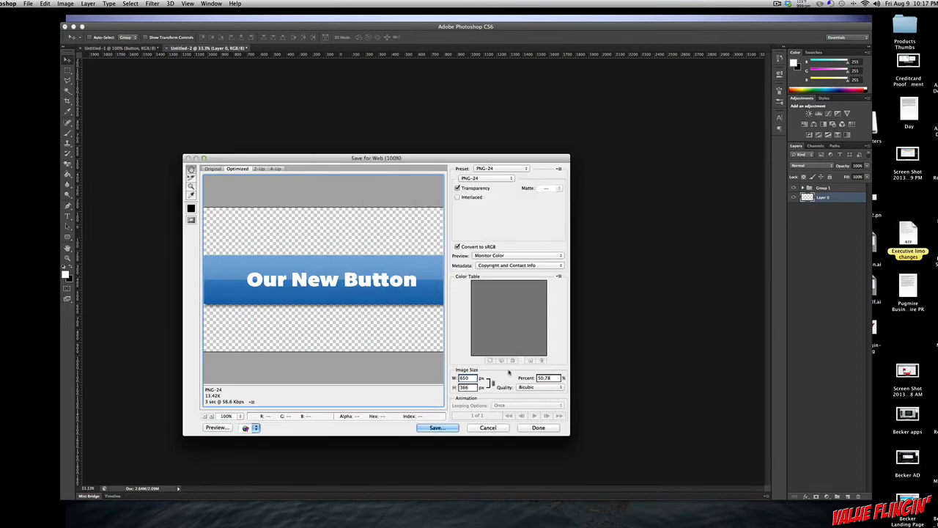
left_click(495, 428)
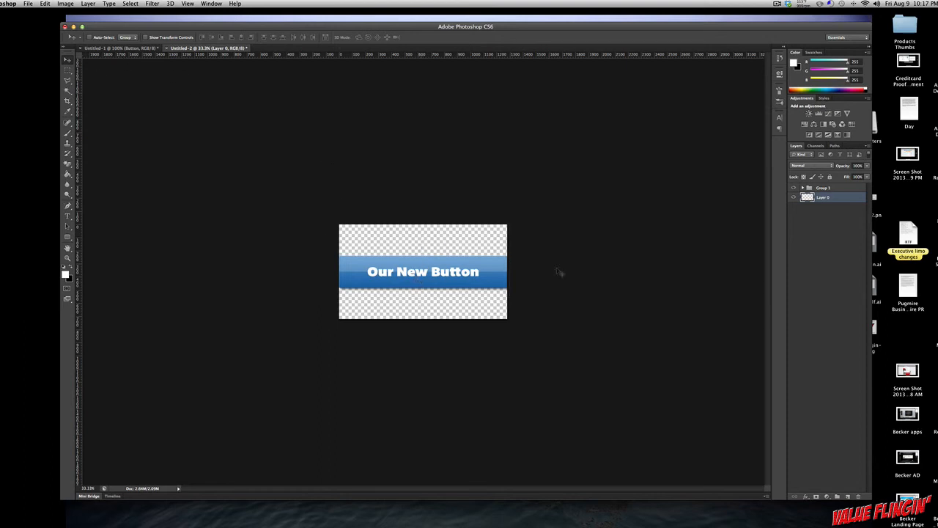
Step: Move the whole button group slightly upward on the canvas
left_click(822, 188)
mouse_move(421, 271)
left_mouse_down()
mouse_move(427, 266)
mouse_move(421, 273)
left_mouse_up()
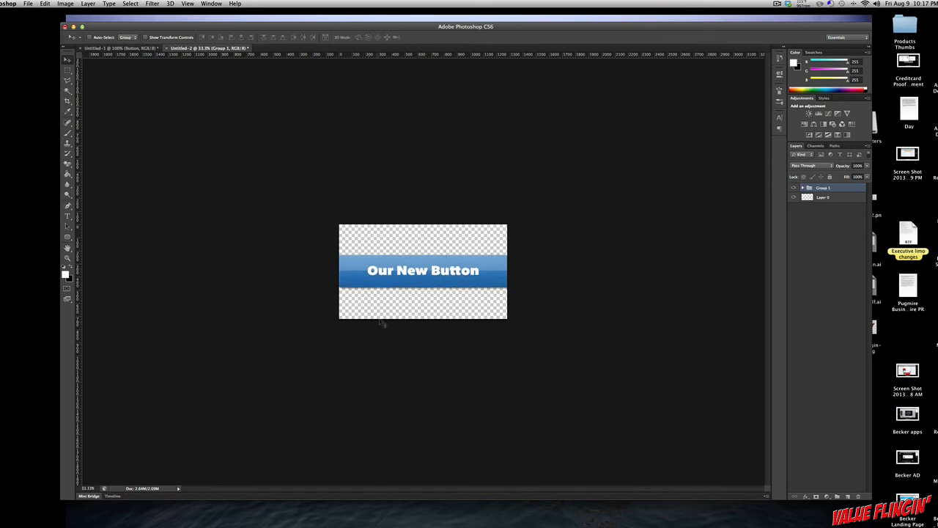